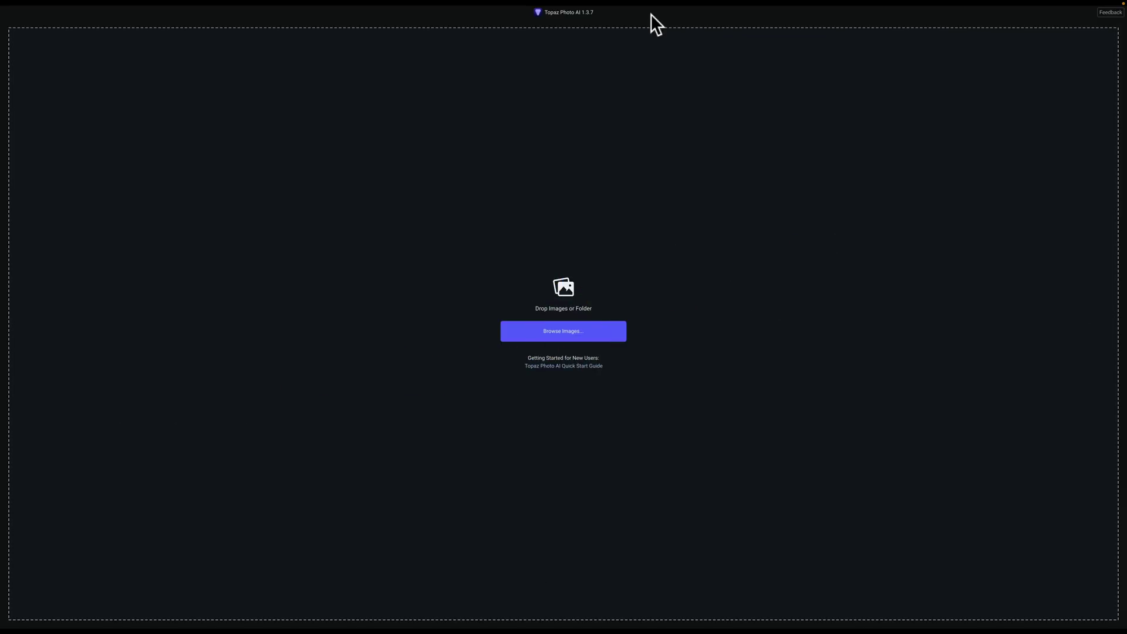
Step: Browse to the Desktop and open the Nikon RAW file _DSC7318.nef
{"action": "left_click", "coordinate": [563, 328]}
{"action": "left_click", "coordinate": [473, 264]}
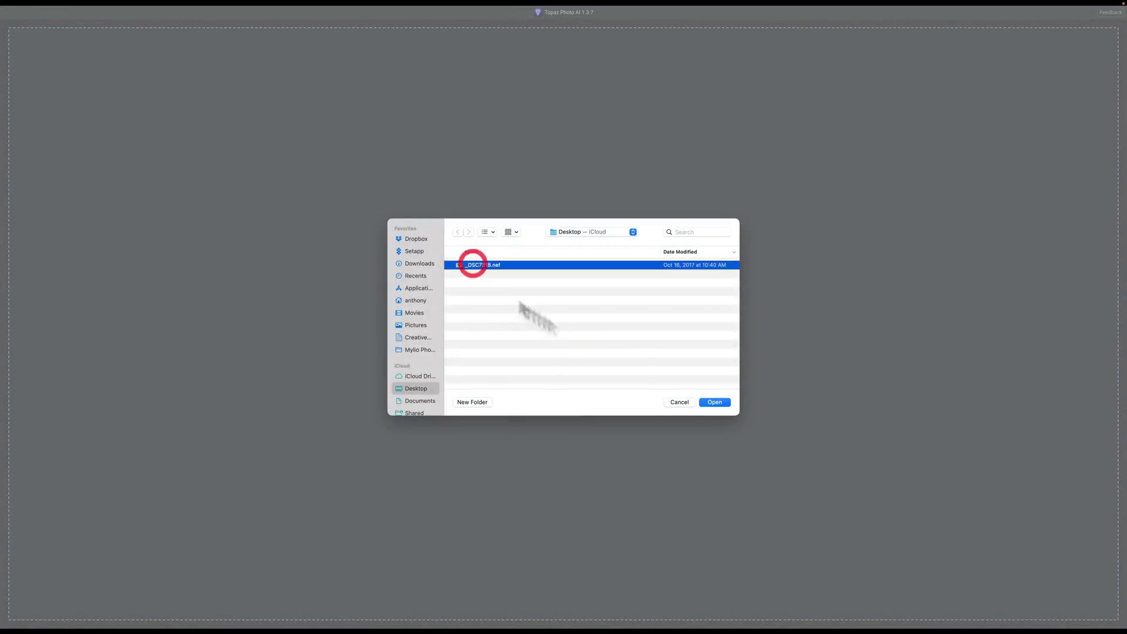
{"action": "left_click", "coordinate": [722, 402]}
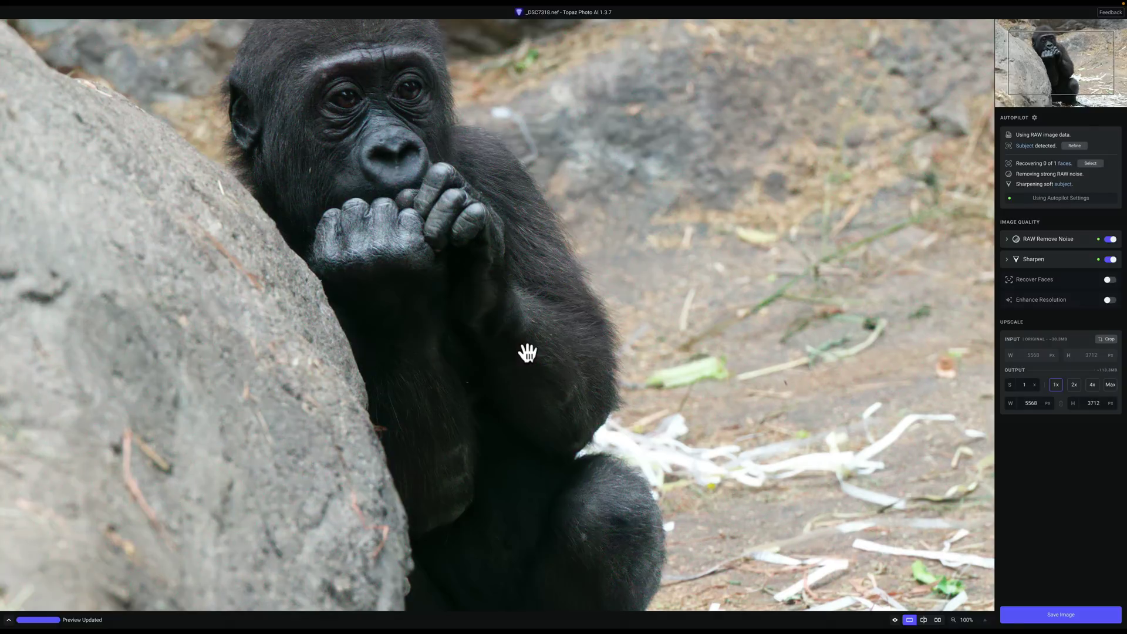
Step: After Autopilot finishes, compare the original with the denoised, sharpened gorilla preview
{"action": "left_click", "coordinate": [575, 155]}
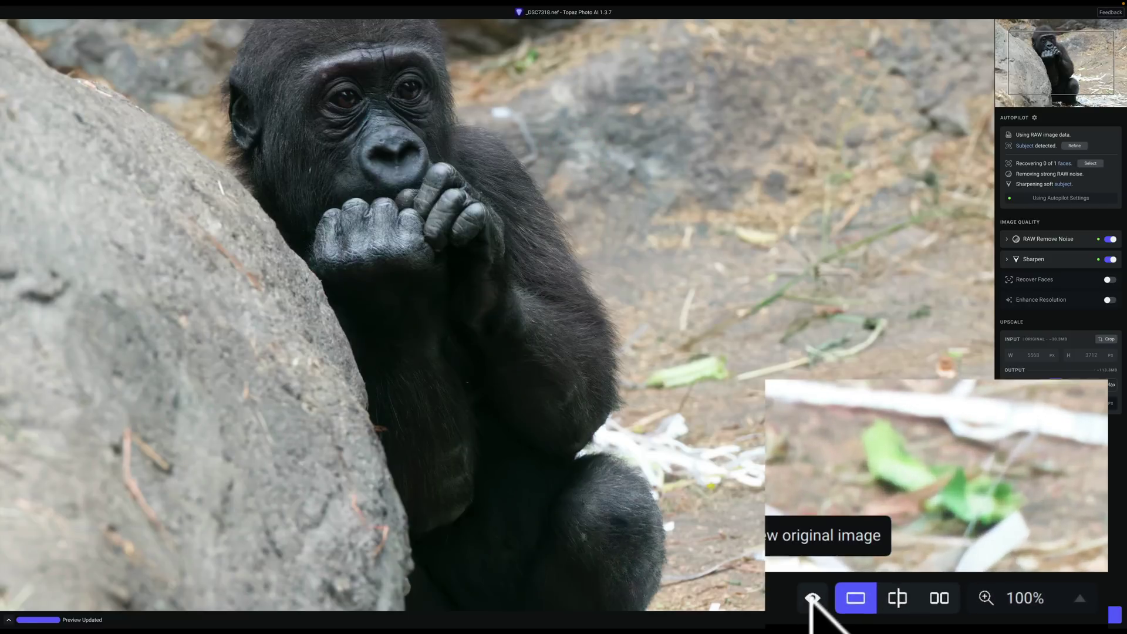
{"action": "left_click", "coordinate": [895, 620]}
{"action": "left_click", "coordinate": [812, 597]}
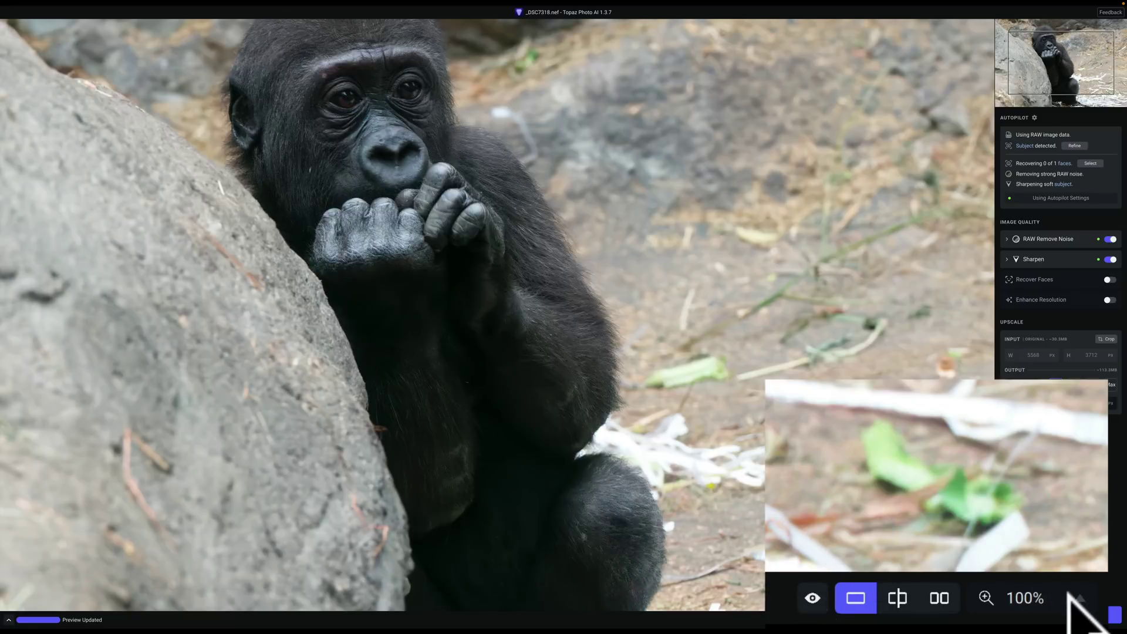
Step: Zoom to 200%, frame the gorilla's face, and compare it against the original
{"action": "left_click", "coordinate": [1075, 596]}
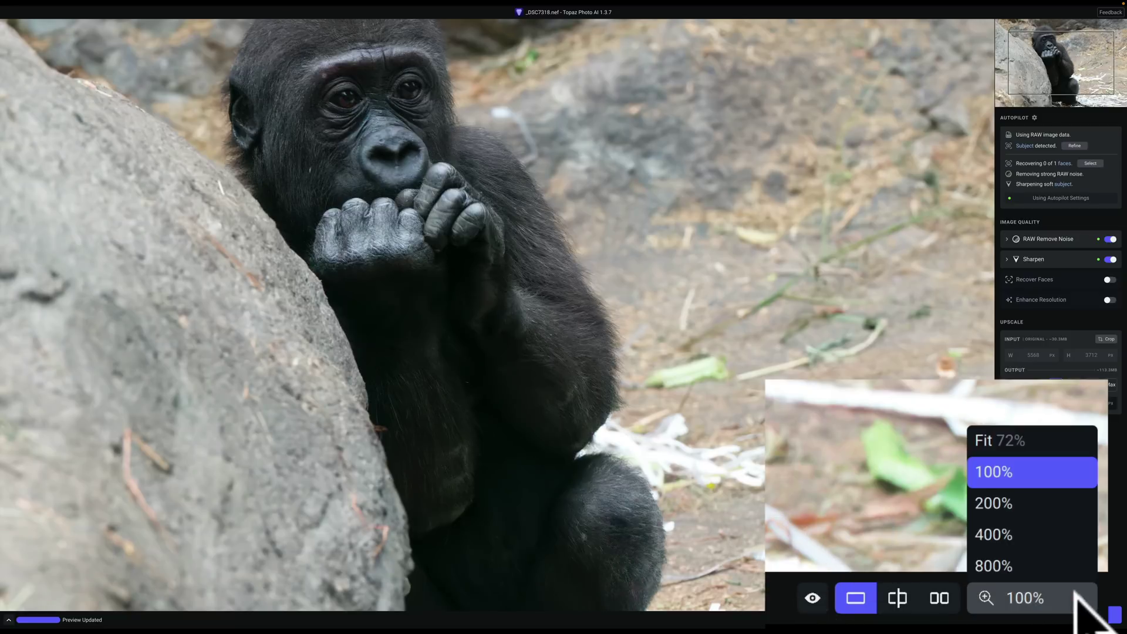
{"action": "left_click", "coordinate": [1050, 505]}
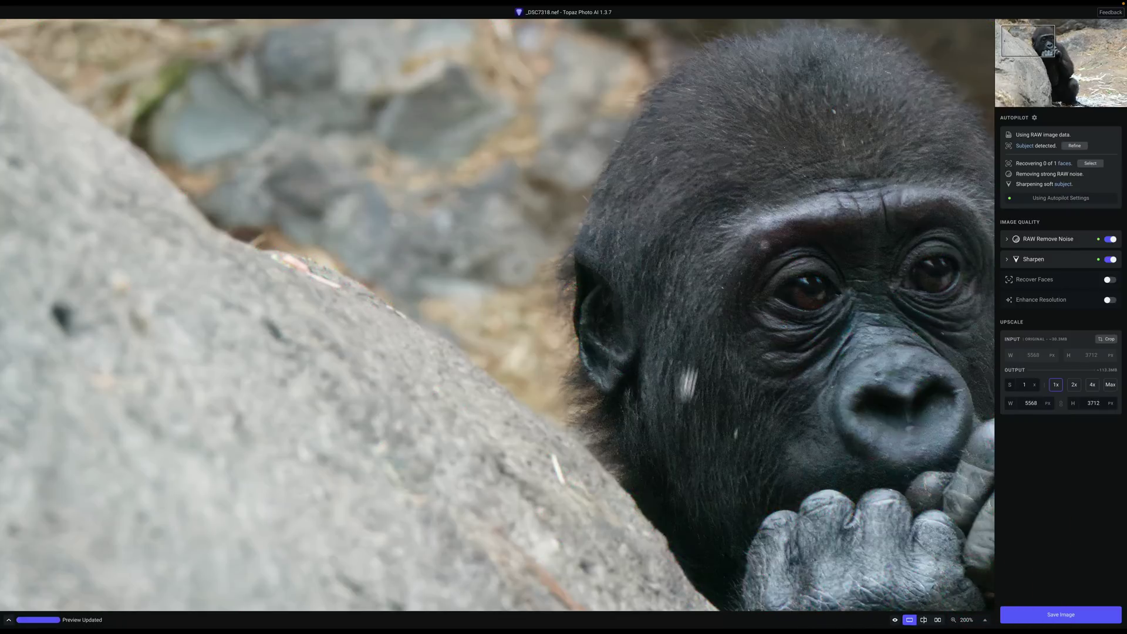
{"action": "left_click_drag", "start_coordinate": [823, 303], "coordinate": [505, 298]}
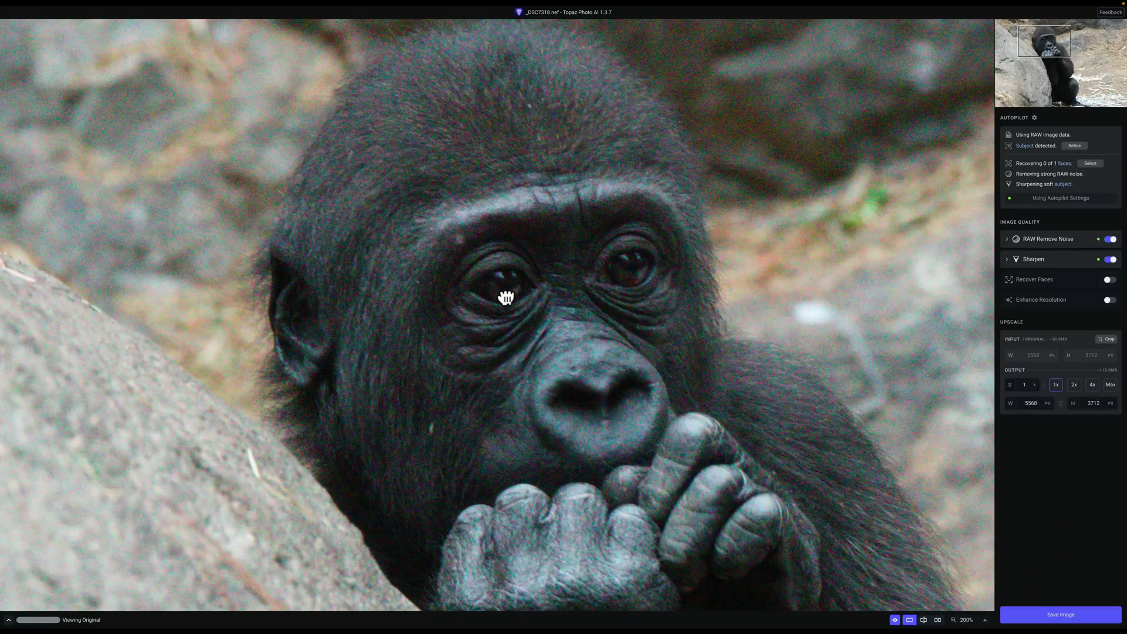
{"action": "left_click", "coordinate": [1055, 40]}
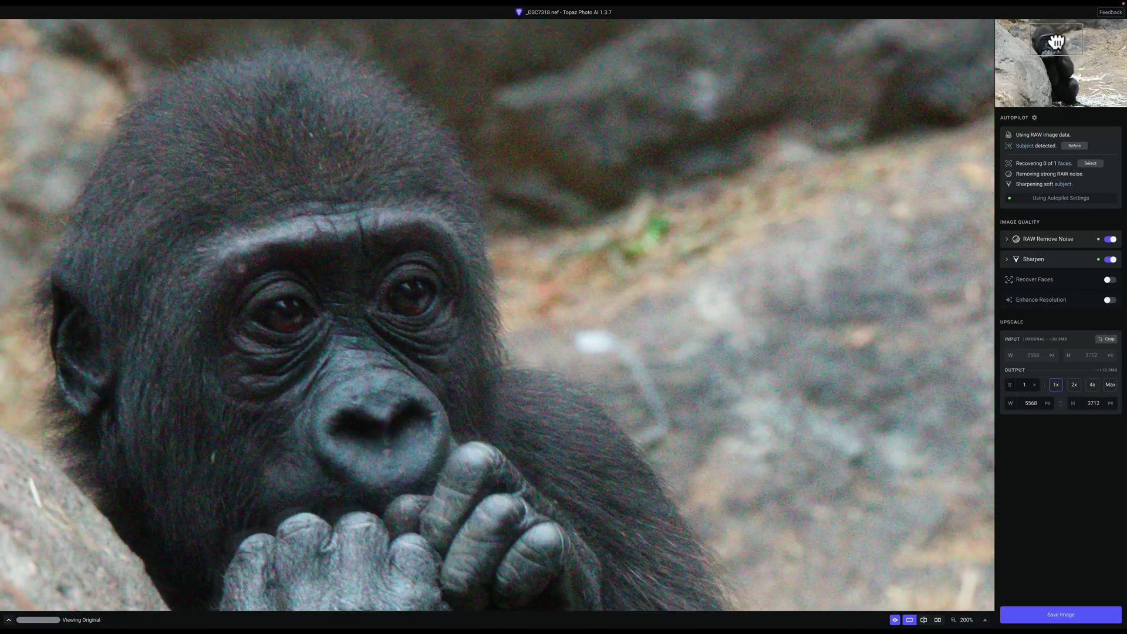
{"action": "left_click_drag", "start_coordinate": [1055, 40], "coordinate": [1051, 42]}
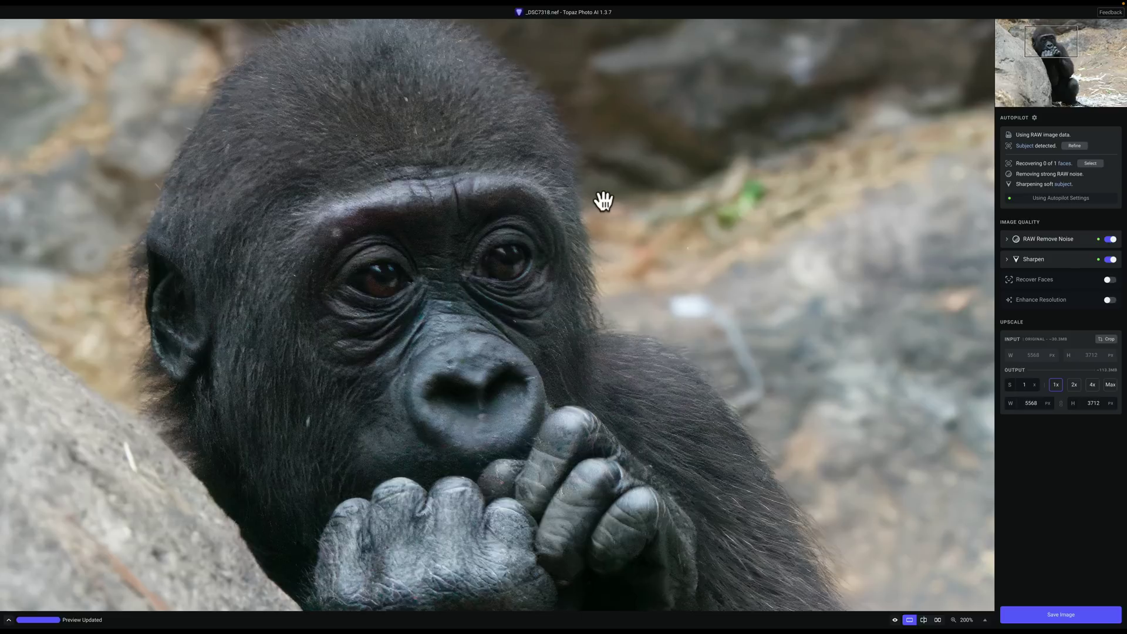
{"action": "left_click", "coordinate": [647, 201]}
{"action": "left_click", "coordinate": [648, 201]}
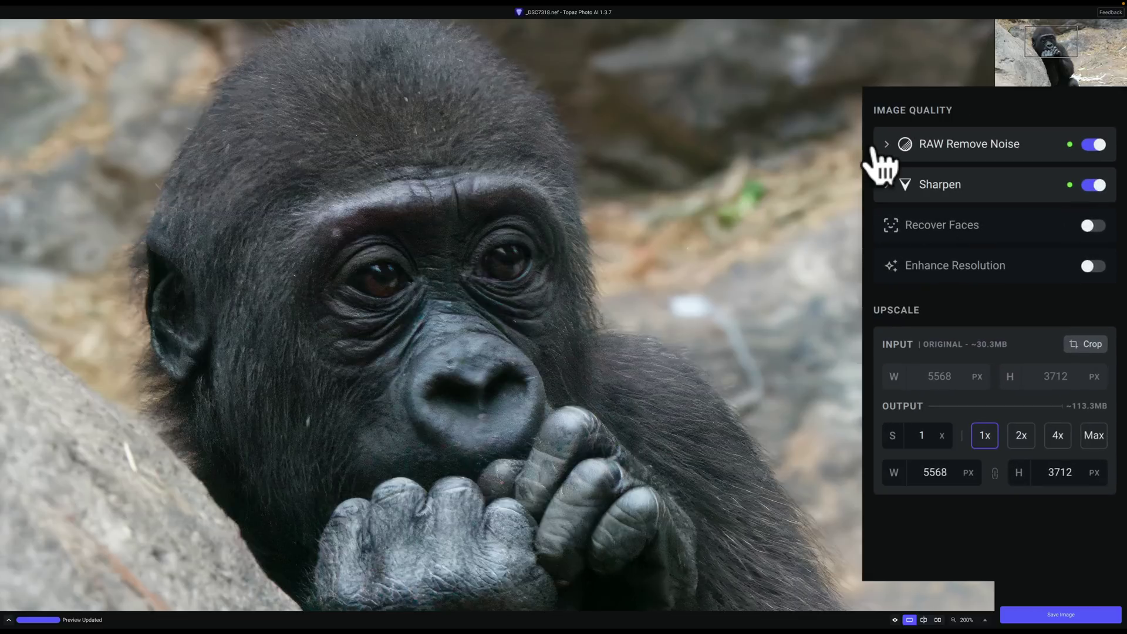
{"action": "left_click", "coordinate": [886, 147]}
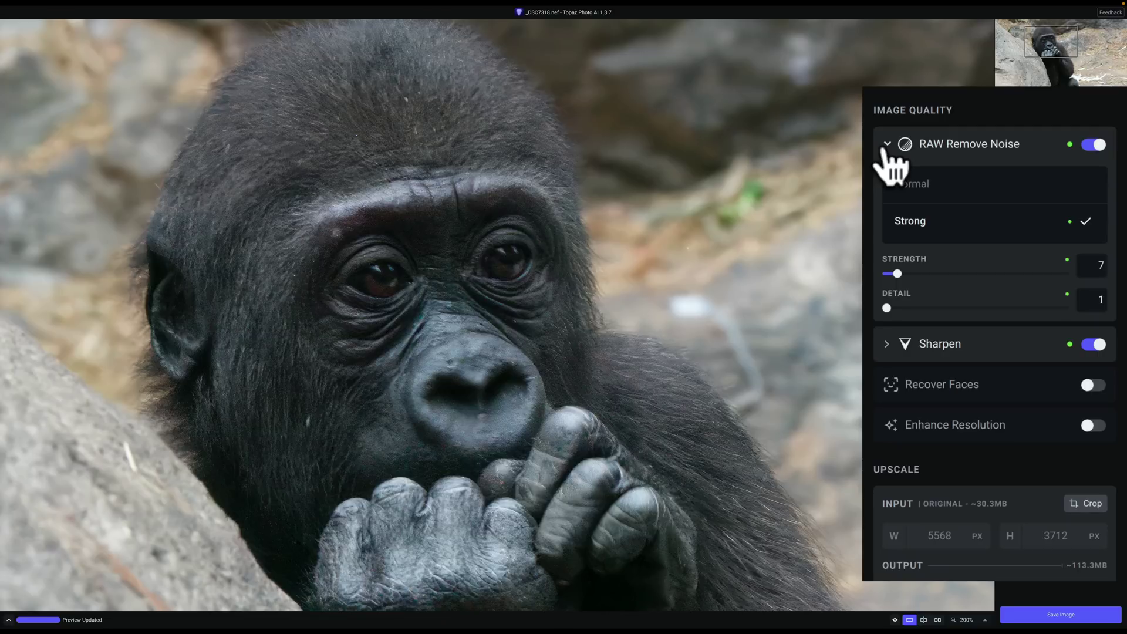
{"action": "left_click", "coordinate": [887, 144]}
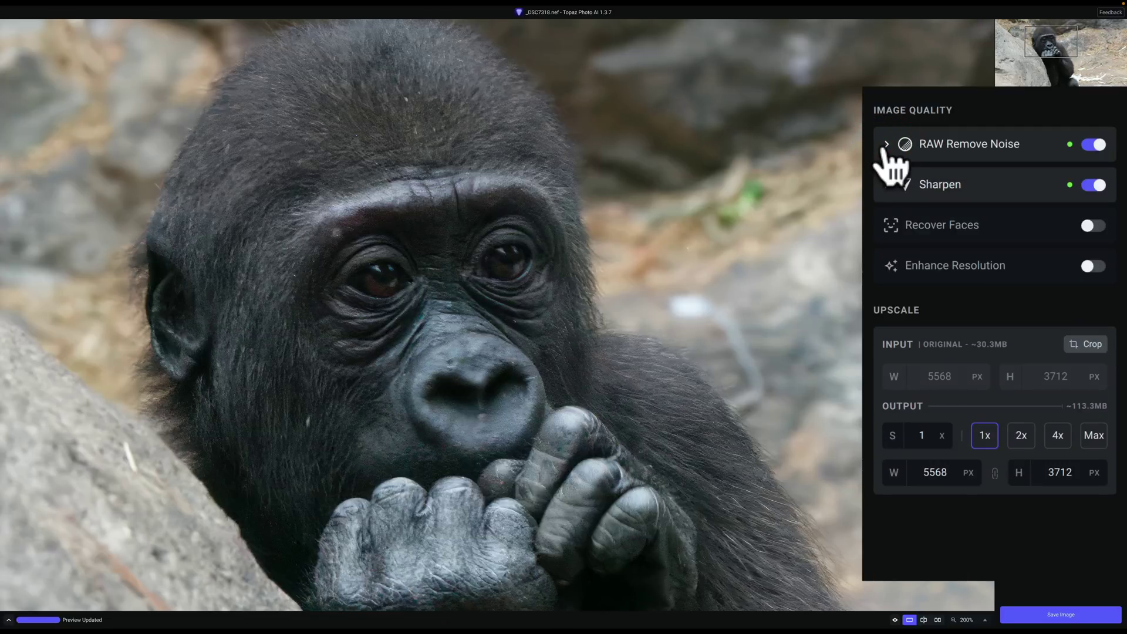
Step: Expand Sharpen to show Standard mode, strength 36, Subject Only on
{"action": "left_click", "coordinate": [883, 185]}
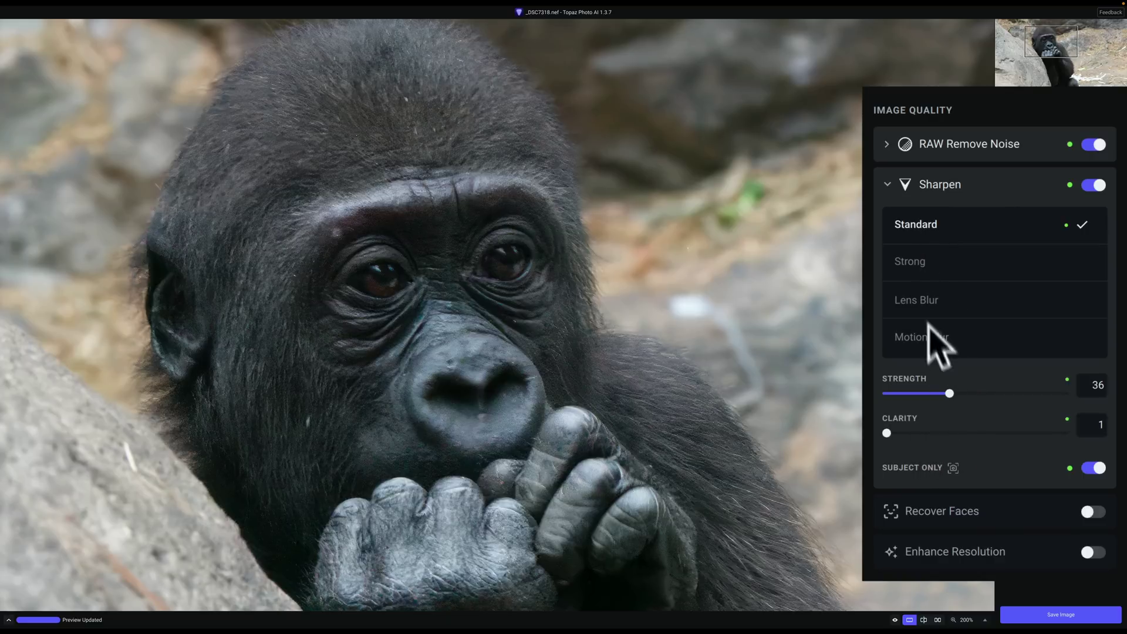
Step: Try Strong and Lens Blur, settle on Motion Blur (strength 25), then compare with the original
{"action": "left_click", "coordinate": [938, 256]}
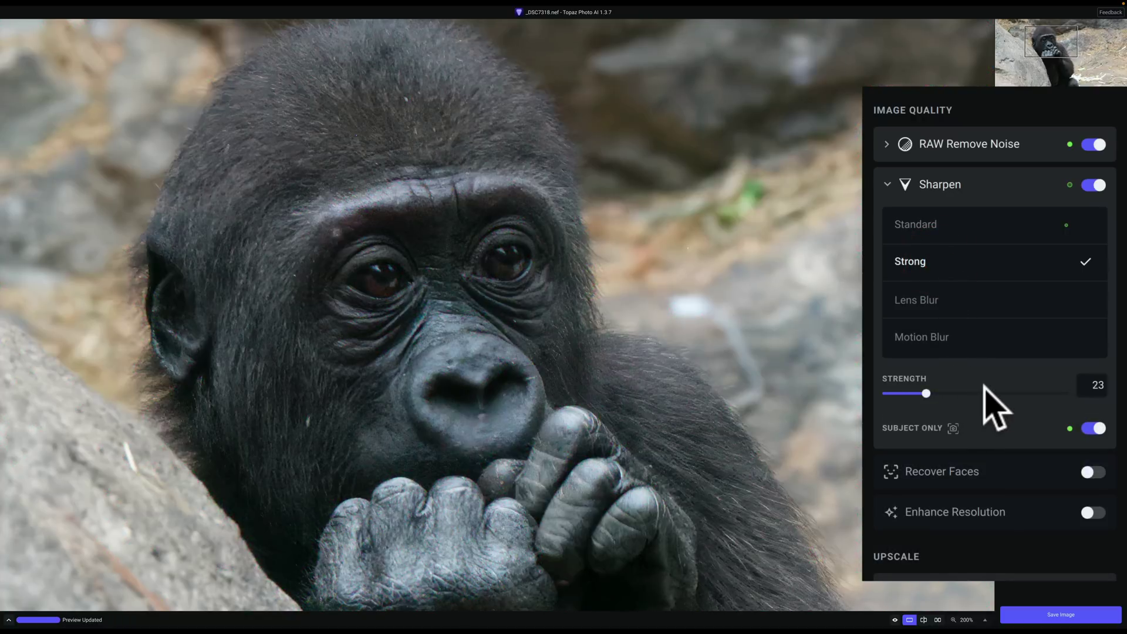
{"action": "left_click", "coordinate": [956, 298]}
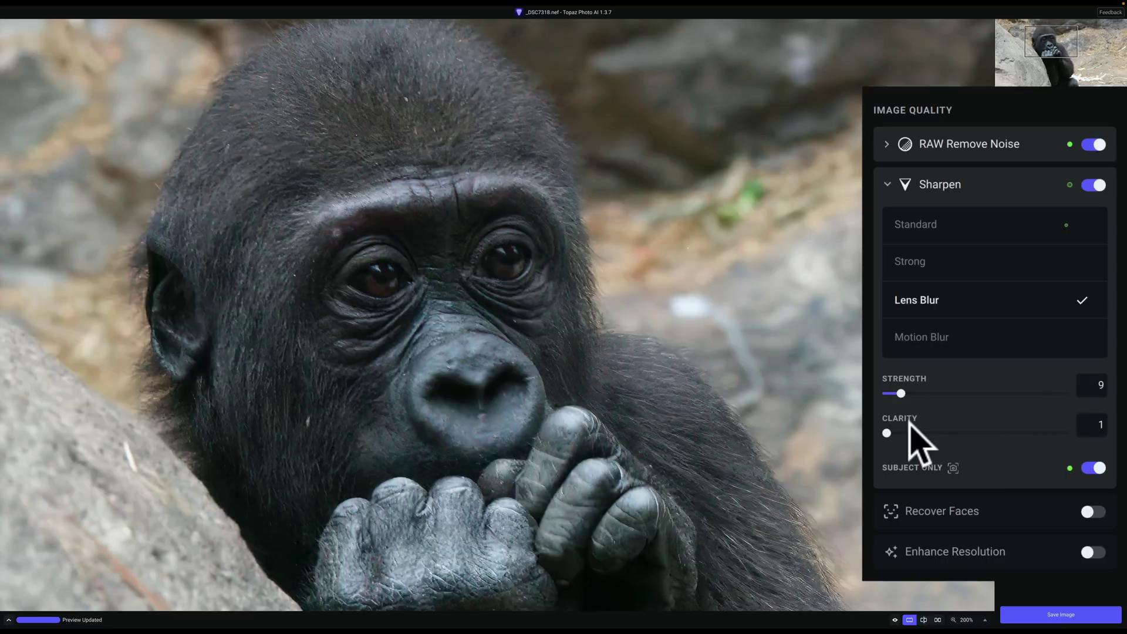
{"action": "left_click", "coordinate": [924, 335]}
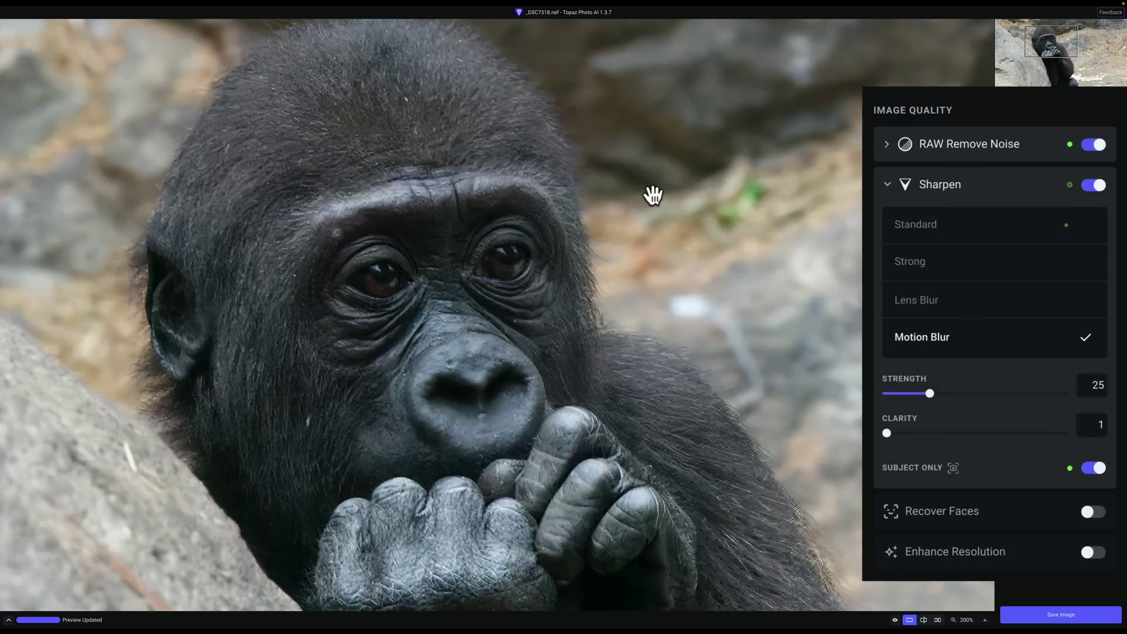
{"action": "left_click", "coordinate": [608, 217]}
{"action": "left_click_drag", "start_coordinate": [608, 217], "coordinate": [608, 217]}
Step: Preview the Subject Only mask, then collapse the Motion Blur Sharpen settings
{"action": "mouse_move", "coordinate": [952, 466]}
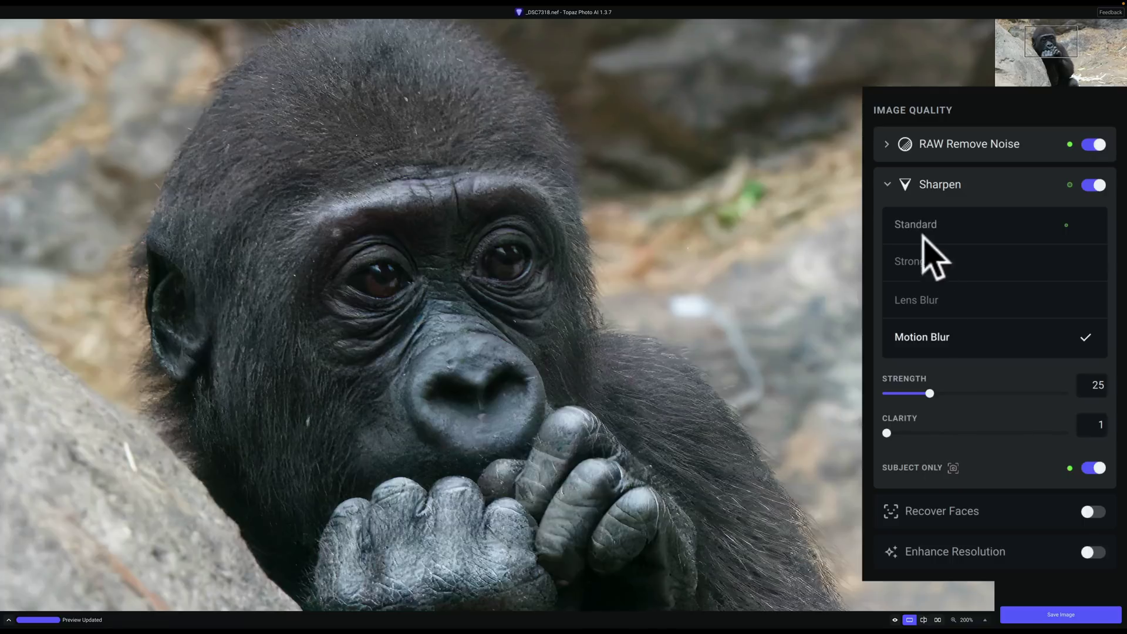
{"action": "left_click", "coordinate": [885, 184]}
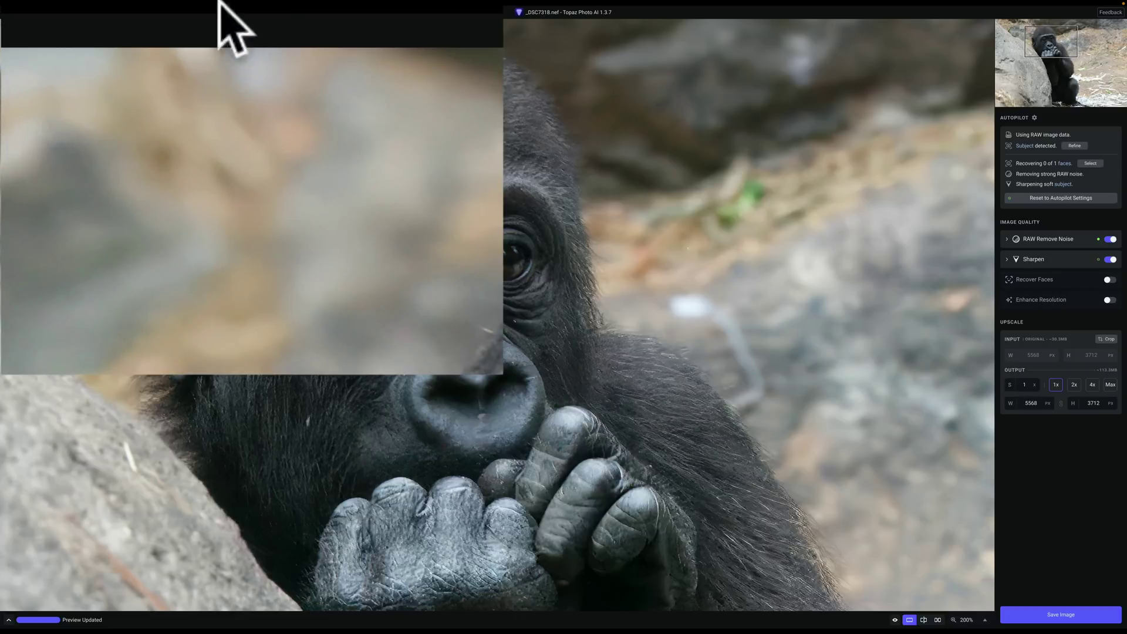
Step: Open Preferences from the Topaz Photo AI application menu
{"action": "mouse_move", "coordinate": [196, 8]}
{"action": "left_click", "coordinate": [147, 11]}
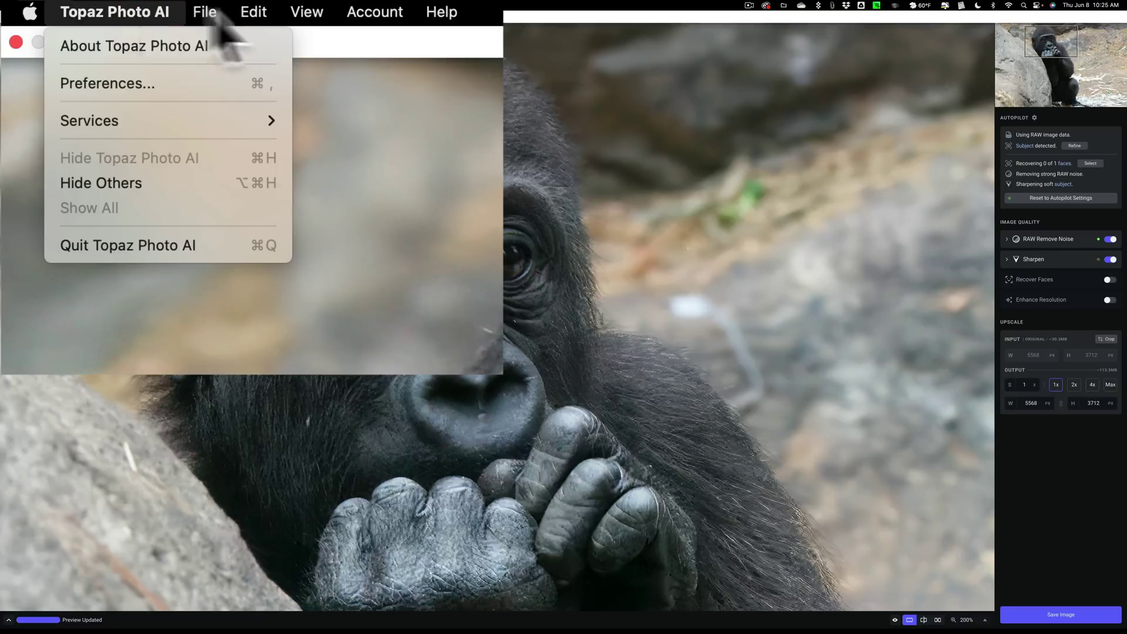
{"action": "left_click", "coordinate": [114, 83]}
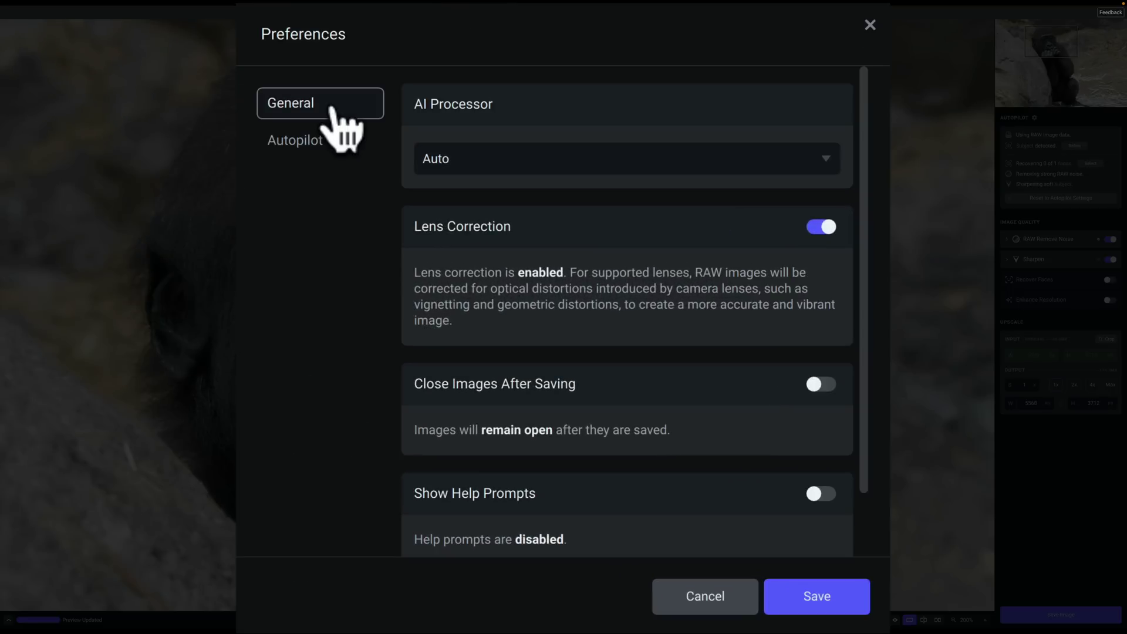
{"action": "left_click", "coordinate": [687, 158]}
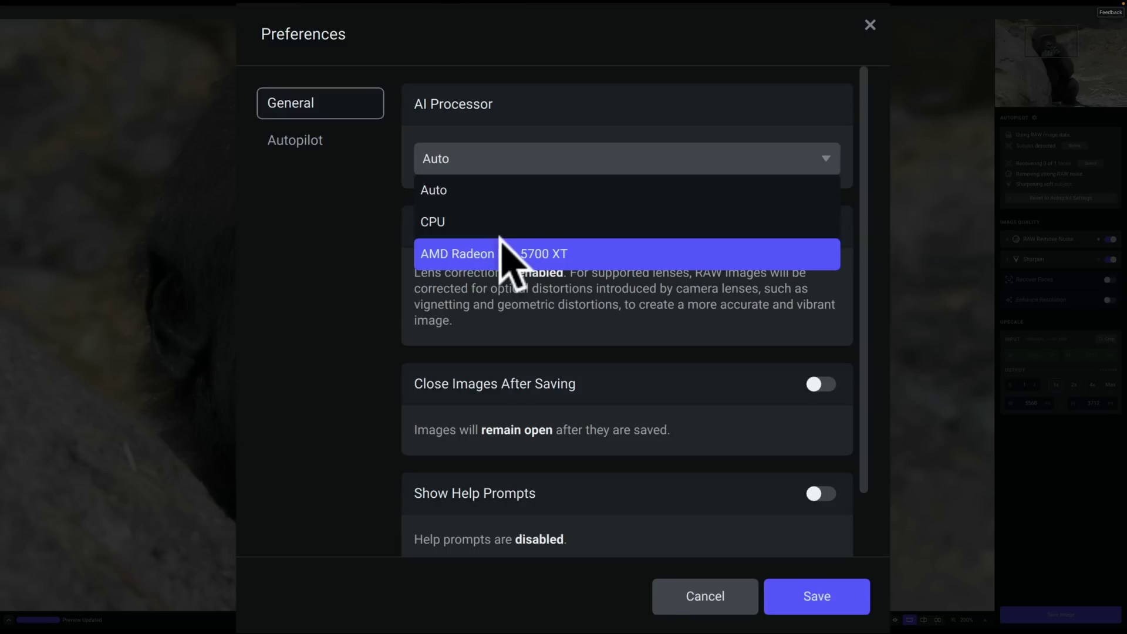
{"action": "left_click", "coordinate": [441, 194]}
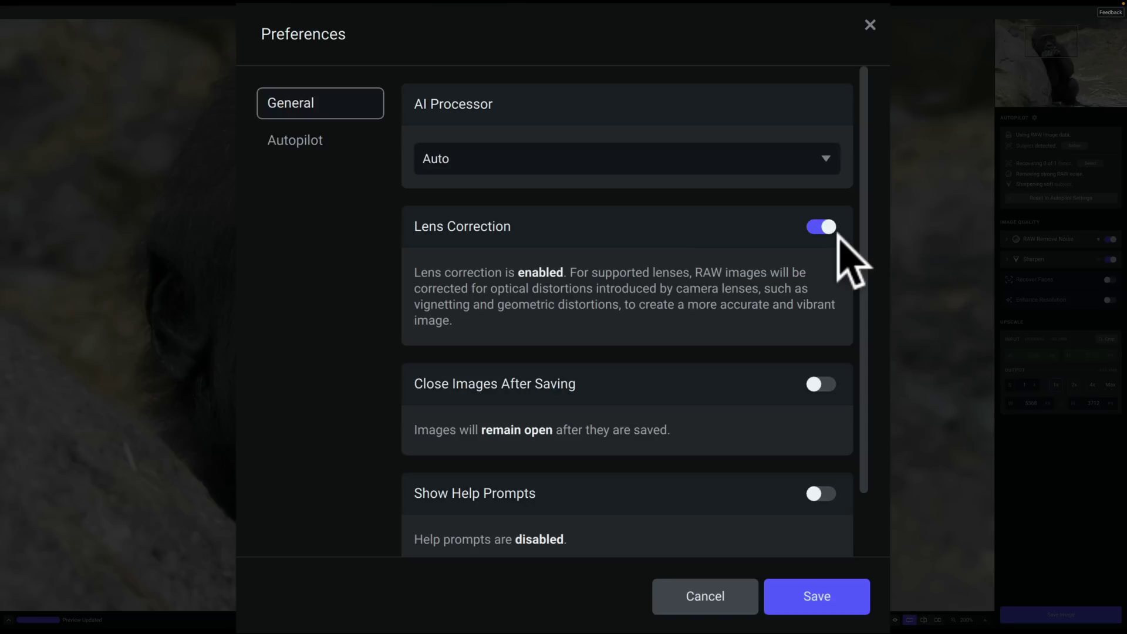
Step: Turn on Close Images After Saving and leave Show Help Prompts off
{"action": "scroll", "coordinate": [770, 234], "scroll_direction": "down", "scroll_amount": 2}
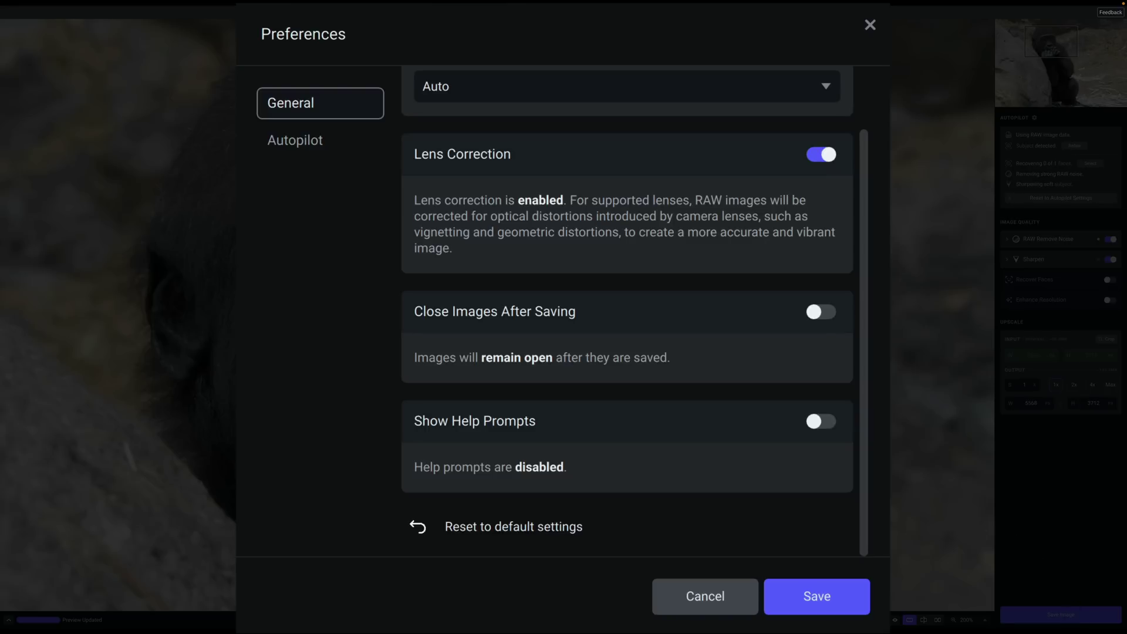
{"action": "left_click", "coordinate": [823, 313]}
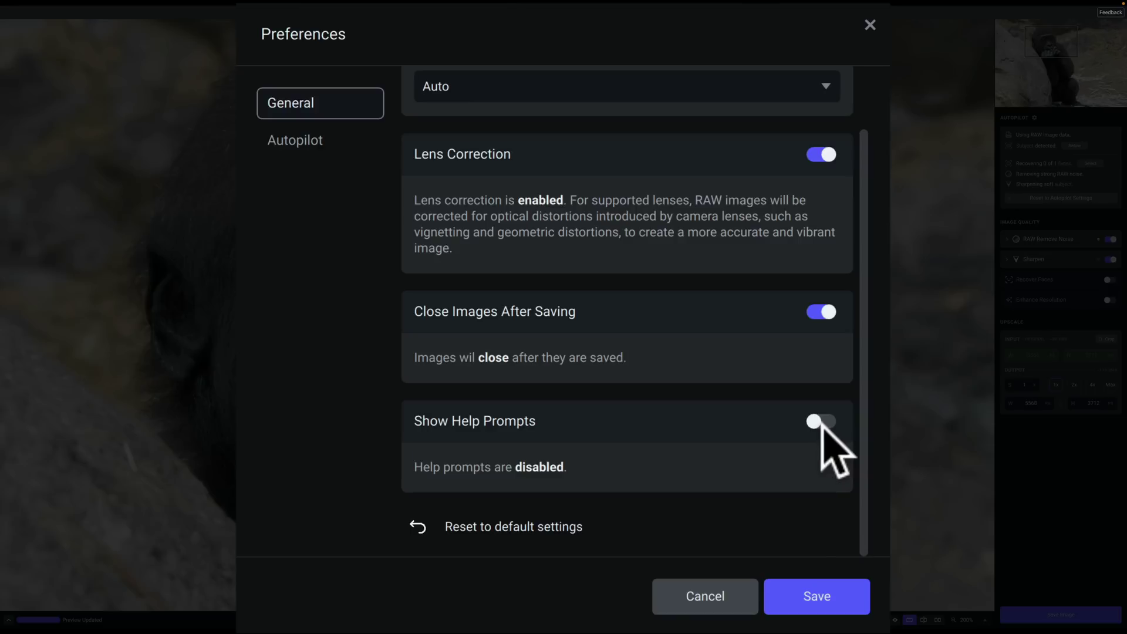
{"action": "left_click", "coordinate": [822, 422]}
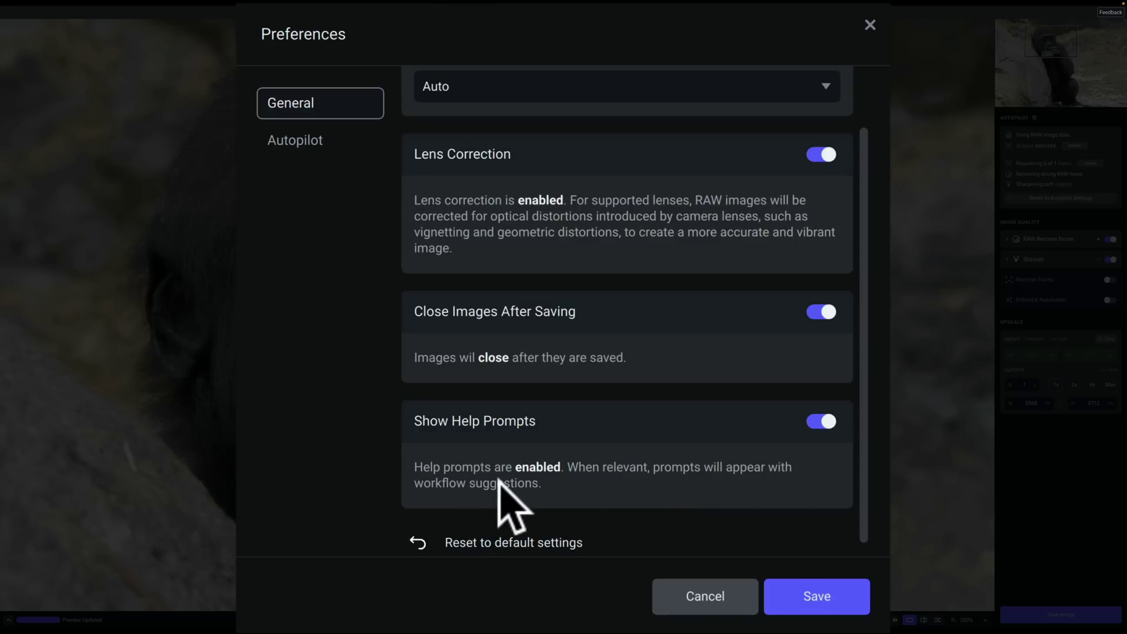
{"action": "left_click", "coordinate": [813, 423]}
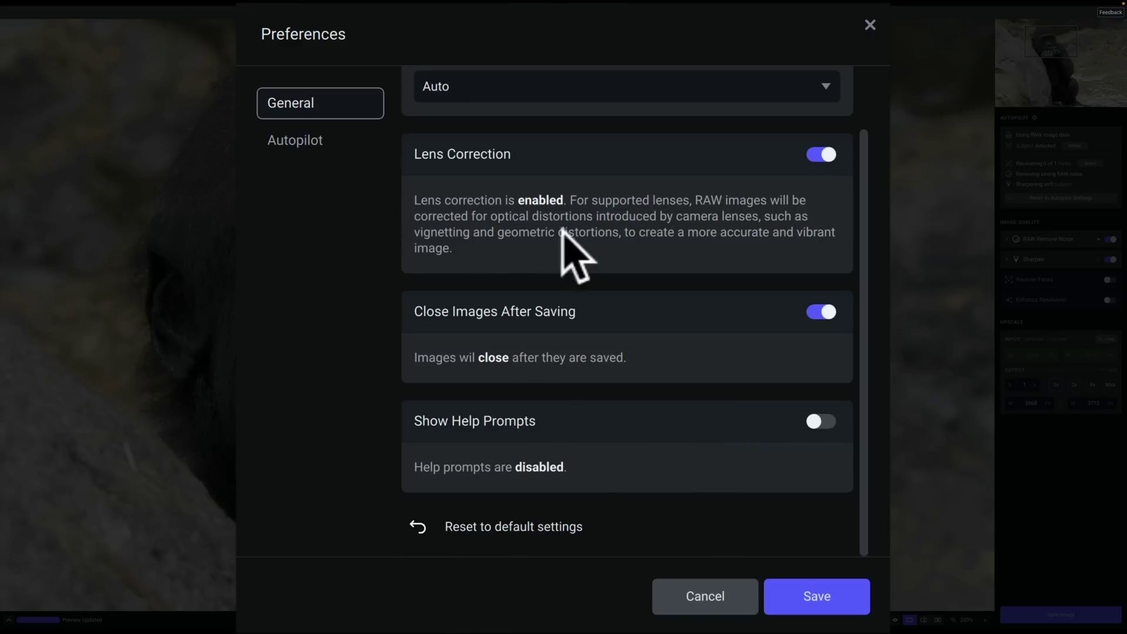
{"action": "scroll", "coordinate": [522, 285], "scroll_direction": "up", "scroll_amount": 2}
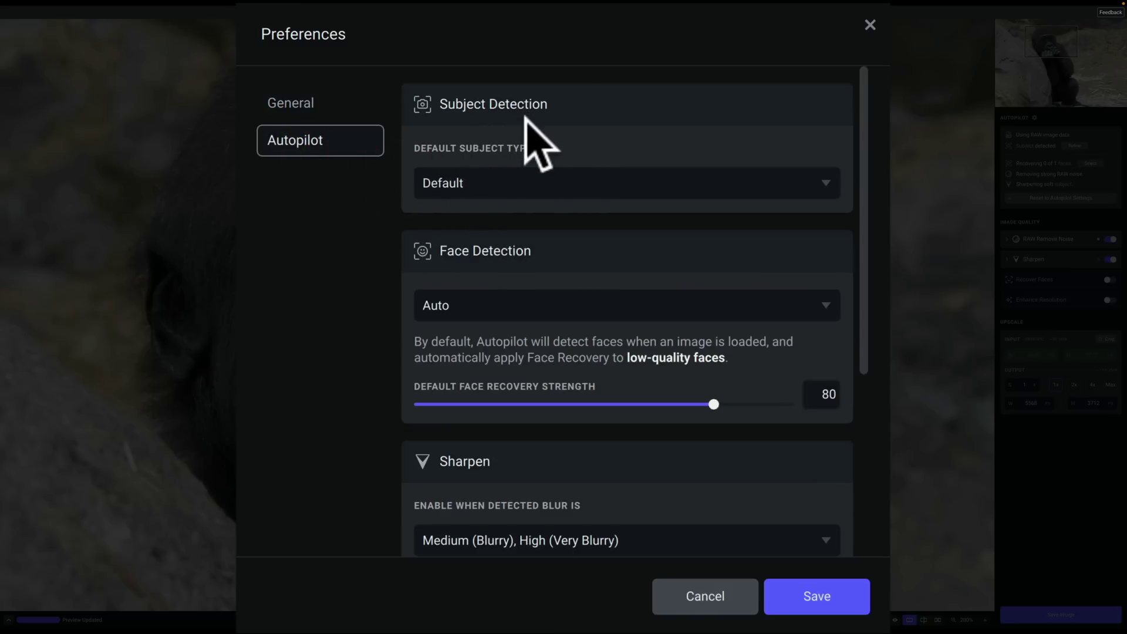
Step: Keep the Autopilot Default Subject Type set to Default
{"action": "left_click", "coordinate": [590, 176]}
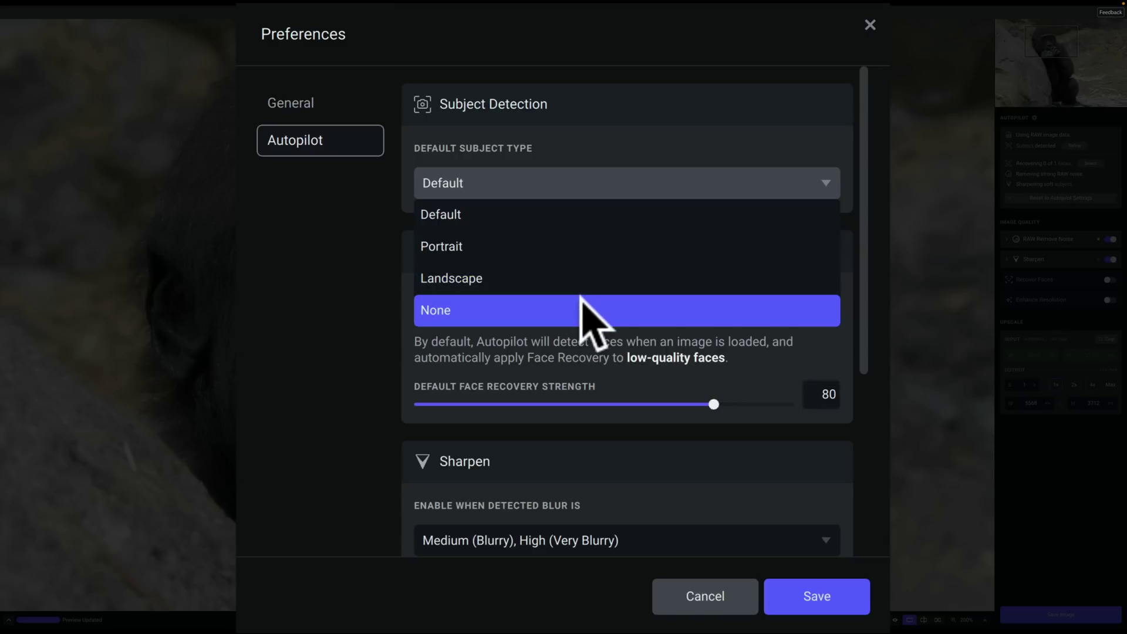
{"action": "left_click", "coordinate": [502, 214]}
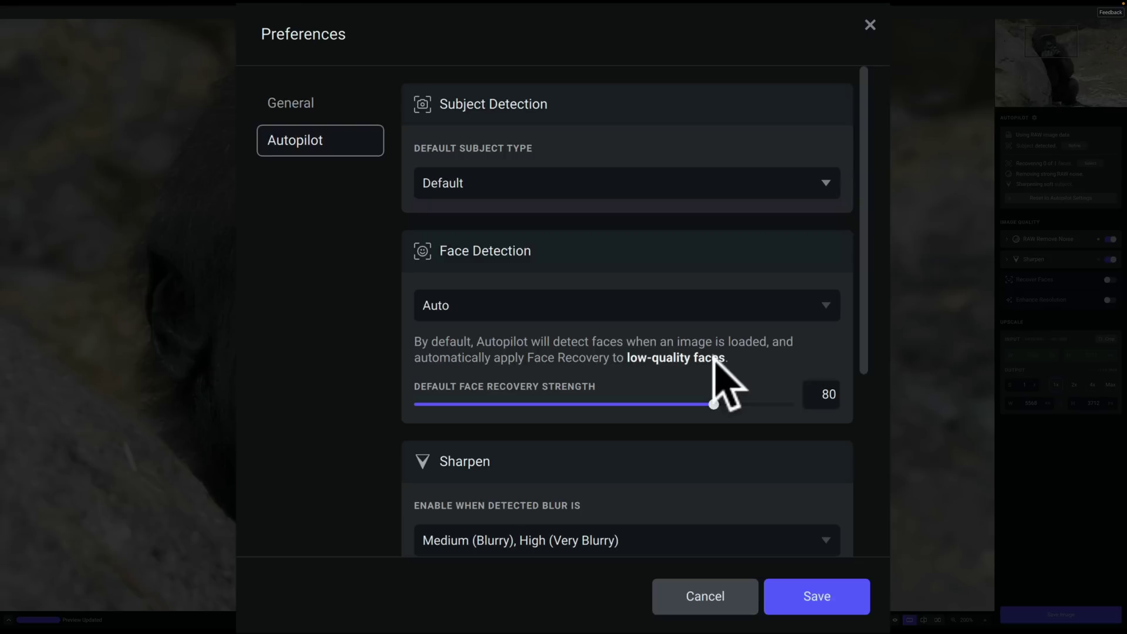
{"action": "left_click", "coordinate": [526, 301]}
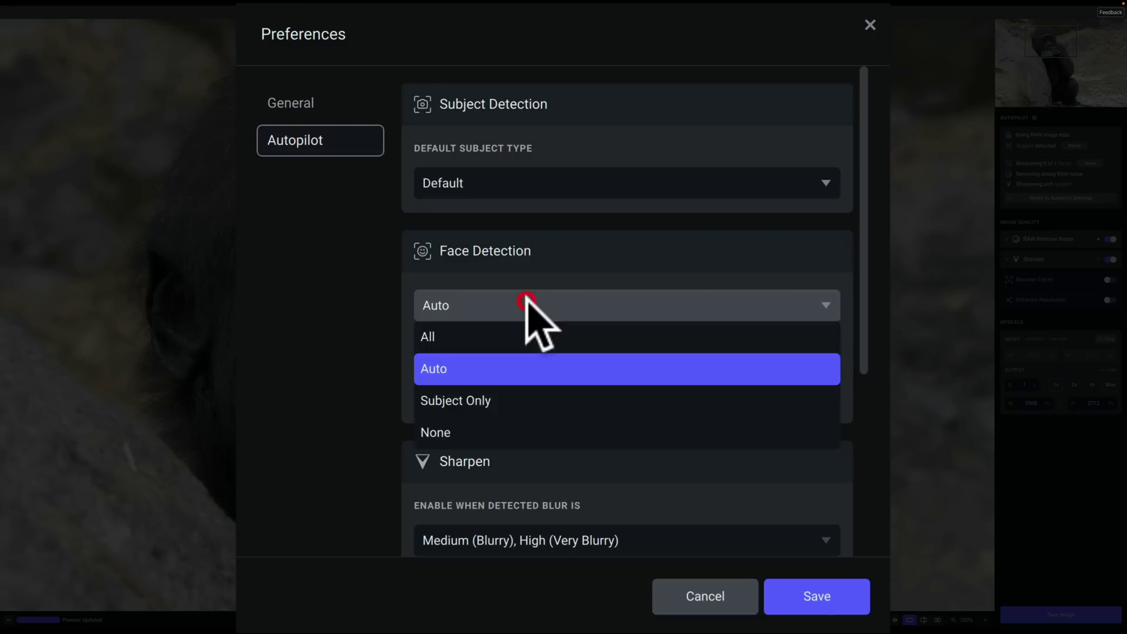
{"action": "left_click", "coordinate": [458, 334]}
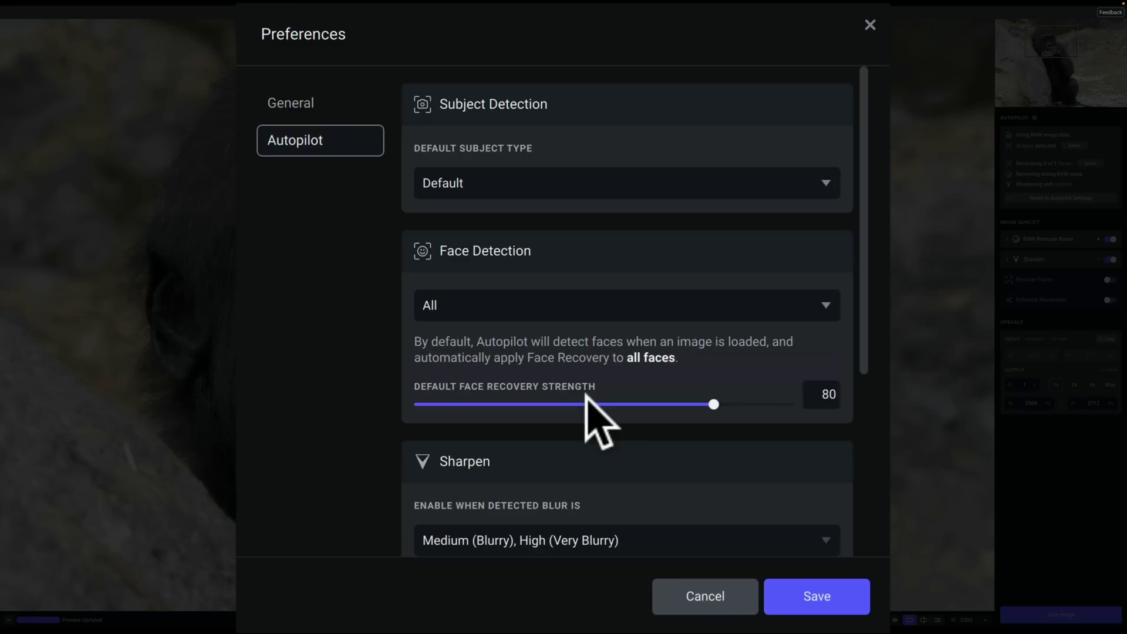
{"action": "left_click", "coordinate": [625, 314]}
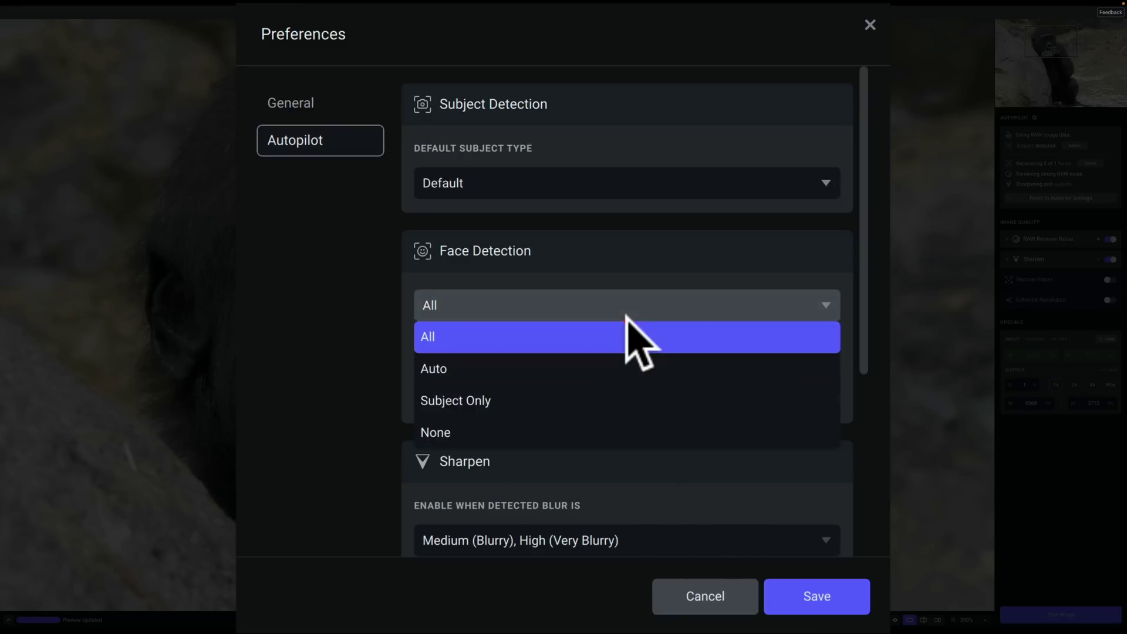
{"action": "left_click", "coordinate": [516, 360]}
Step: Enable Autopilot Sharpen for Low (Soft), Medium (Blurry) and High (Very Blurry) detected blur
{"action": "scroll", "coordinate": [616, 341], "scroll_direction": "down", "scroll_amount": 3}
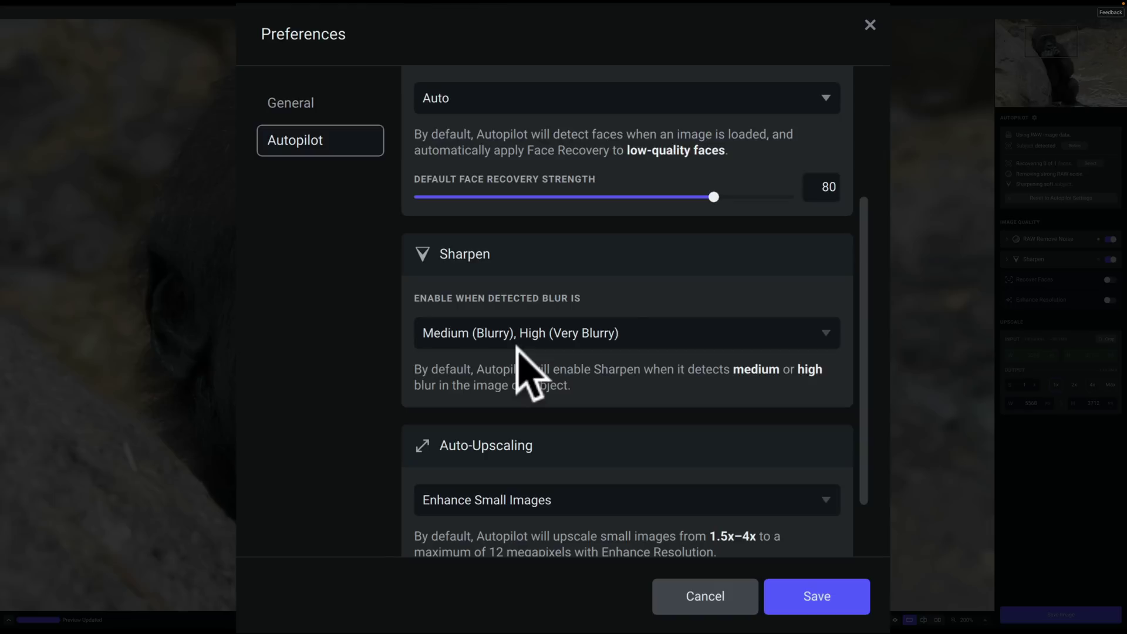
{"action": "left_click", "coordinate": [572, 334]}
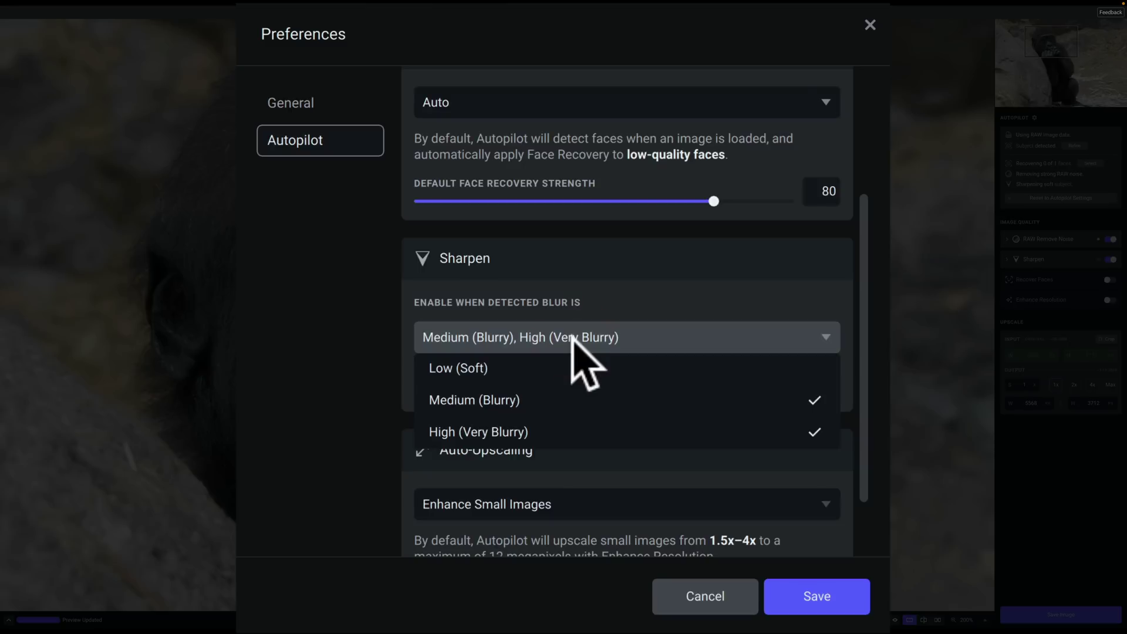
{"action": "left_click", "coordinate": [478, 365]}
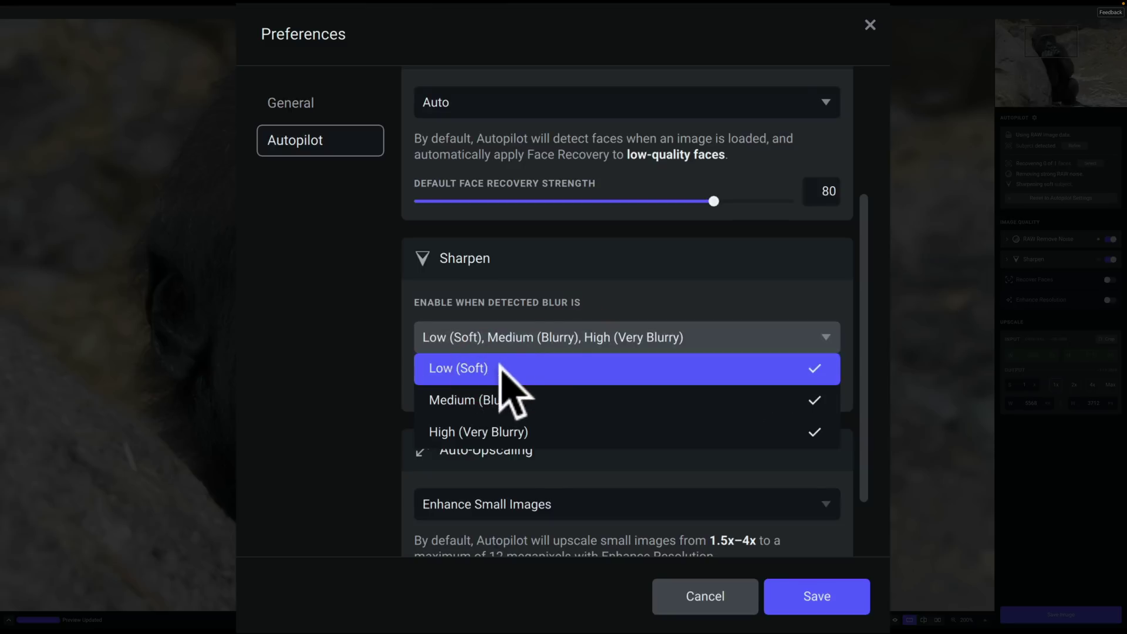
{"action": "left_click", "coordinate": [562, 369]}
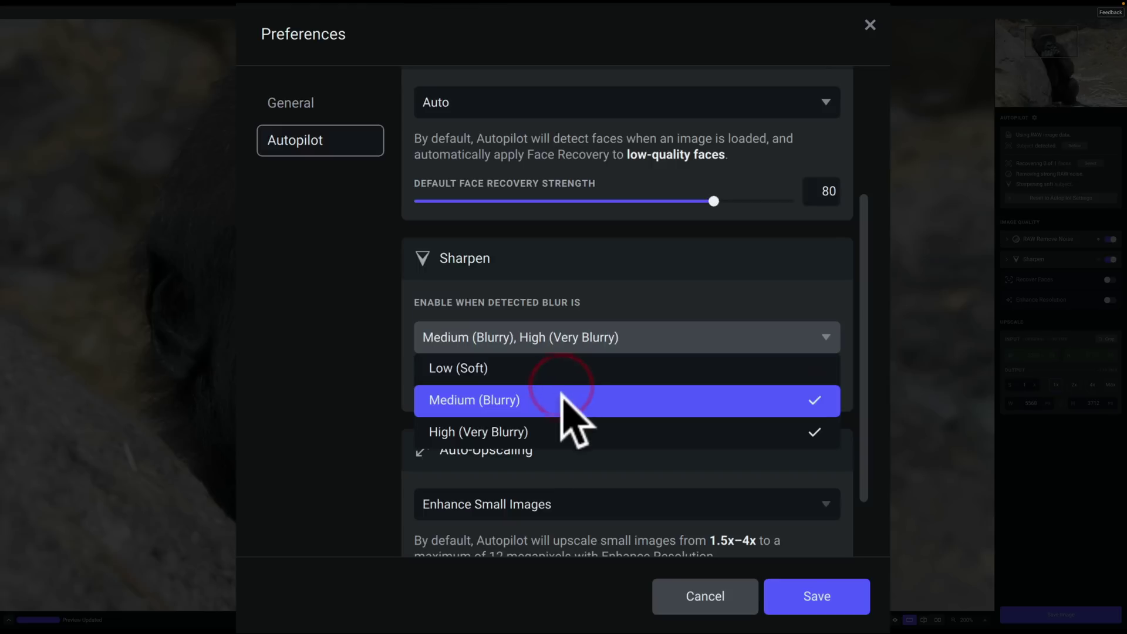
{"action": "left_click", "coordinate": [565, 400]}
{"action": "left_click", "coordinate": [593, 431]}
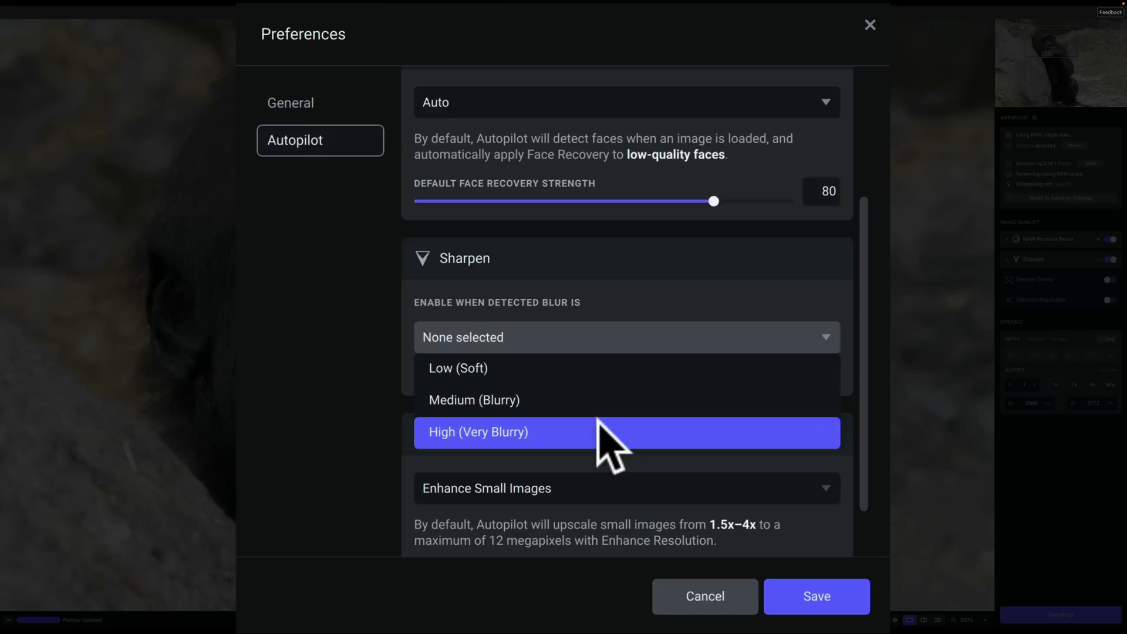
{"action": "left_click", "coordinate": [597, 420]}
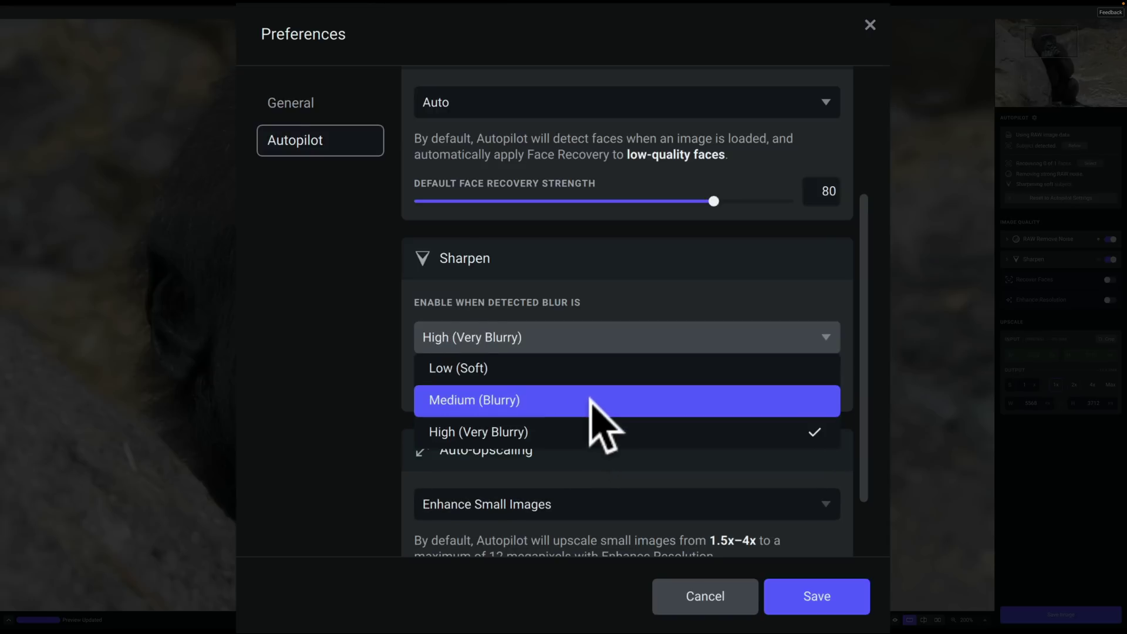
{"action": "left_click", "coordinate": [589, 402]}
{"action": "left_click", "coordinate": [565, 370]}
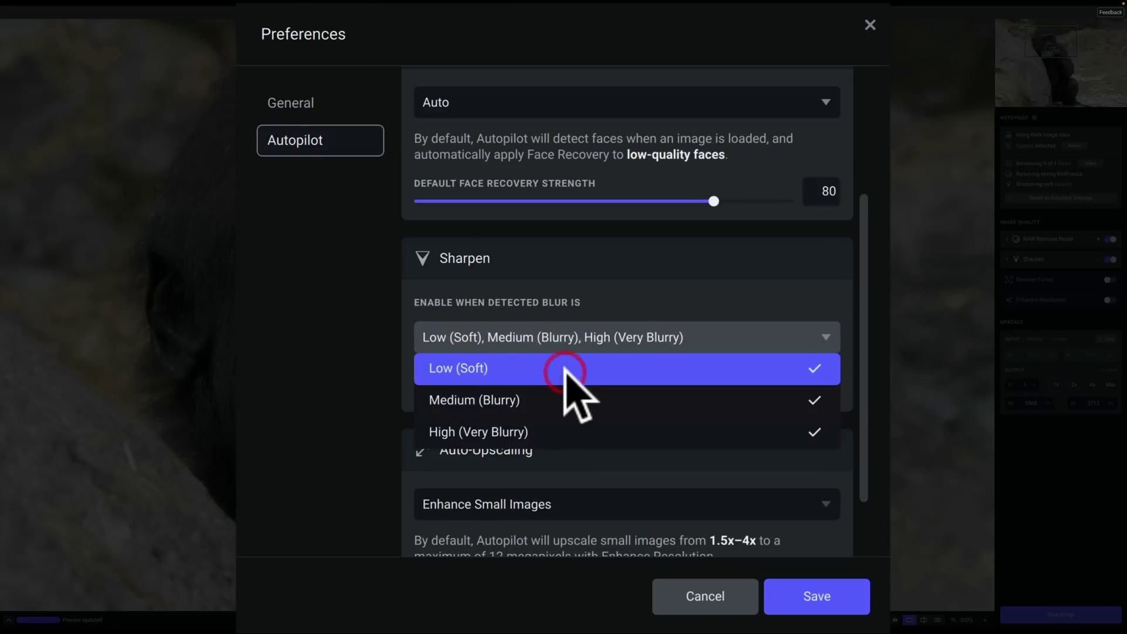
{"action": "left_click", "coordinate": [699, 295]}
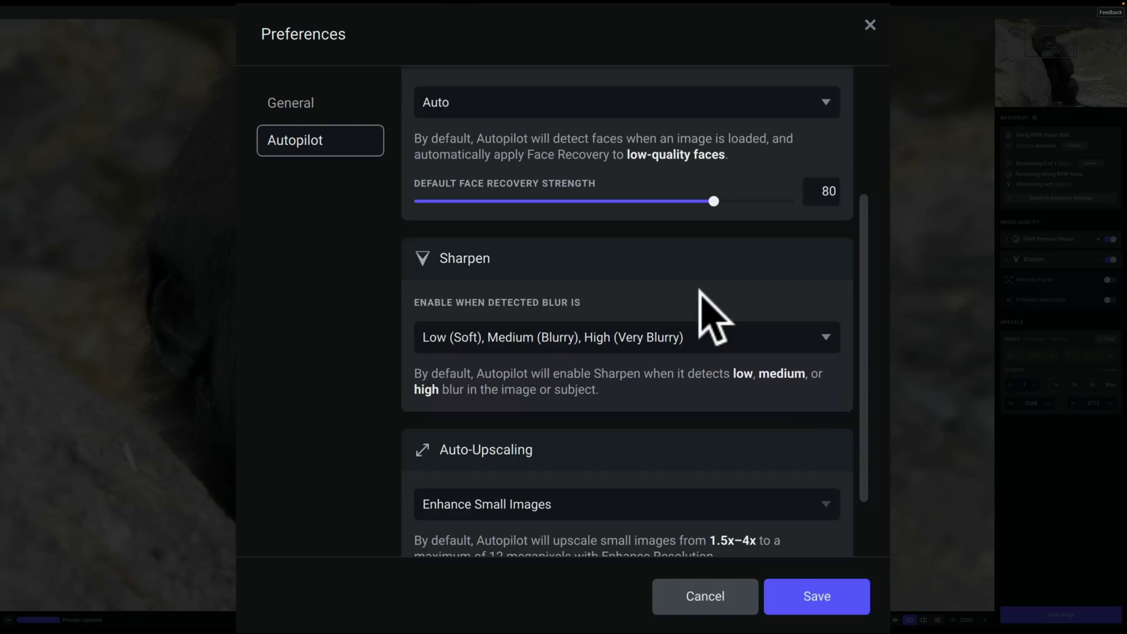
{"action": "scroll", "coordinate": [686, 306], "scroll_direction": "down", "scroll_amount": 3}
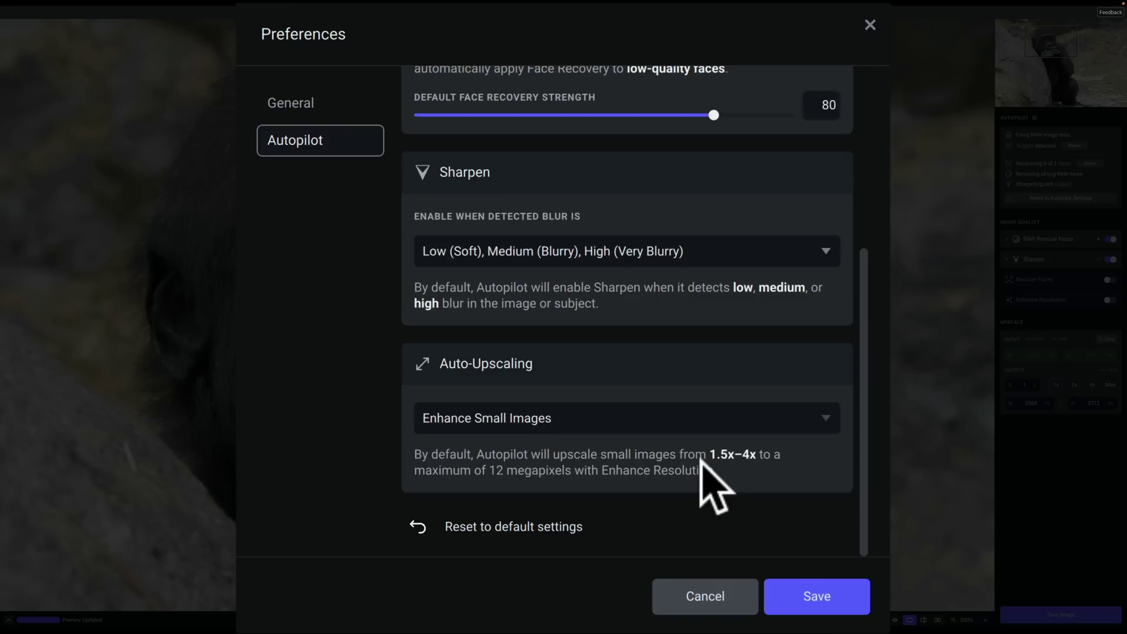
Step: Switch Autopilot Auto-Upscaling to Set Output Size with a 2x multiplier
{"action": "left_click", "coordinate": [789, 414]}
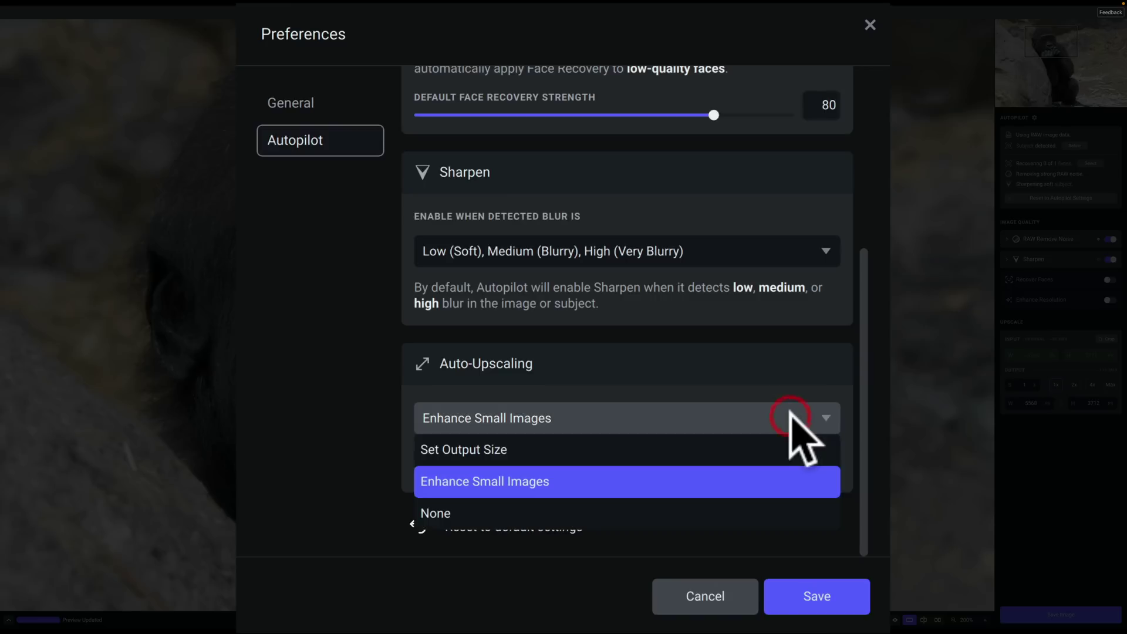
{"action": "left_click", "coordinate": [574, 449]}
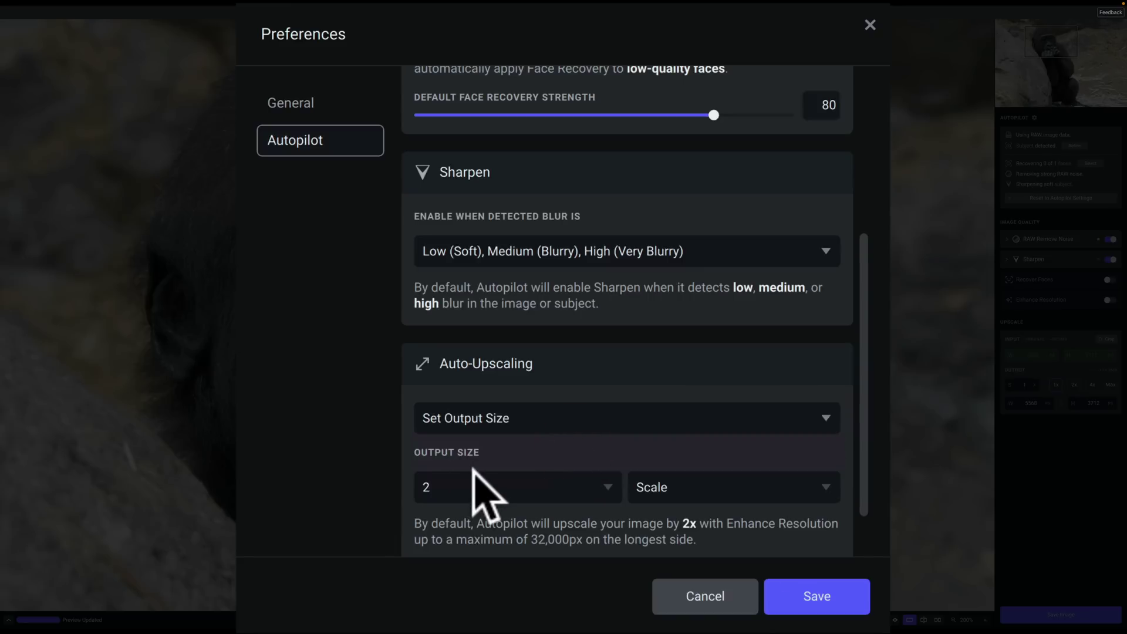
{"action": "left_click", "coordinate": [599, 487]}
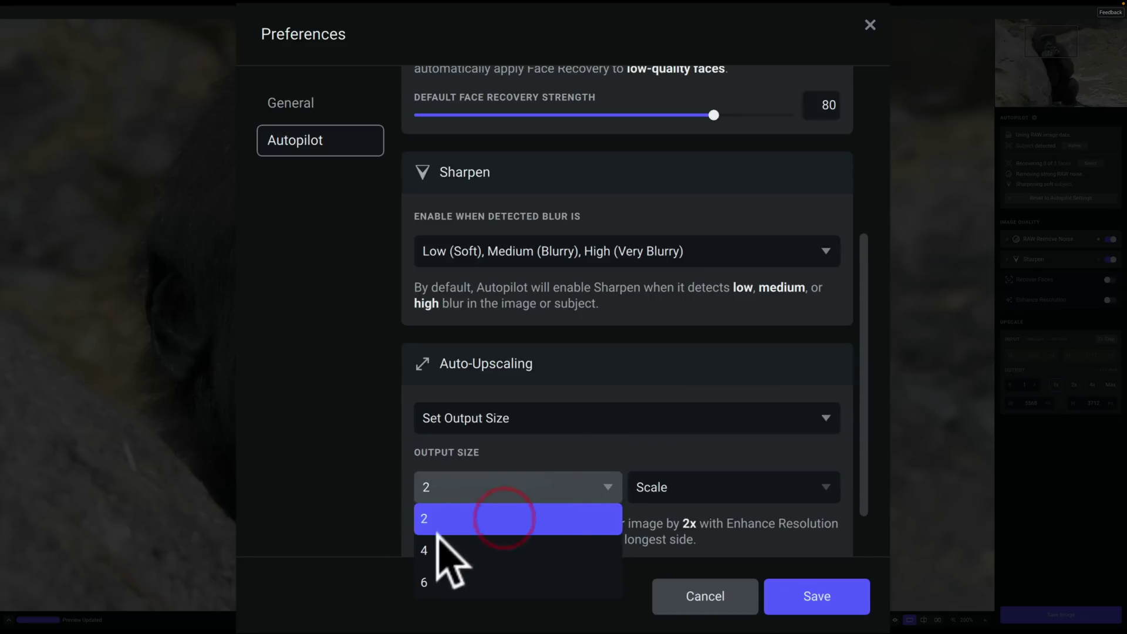
{"action": "left_click", "coordinate": [469, 516]}
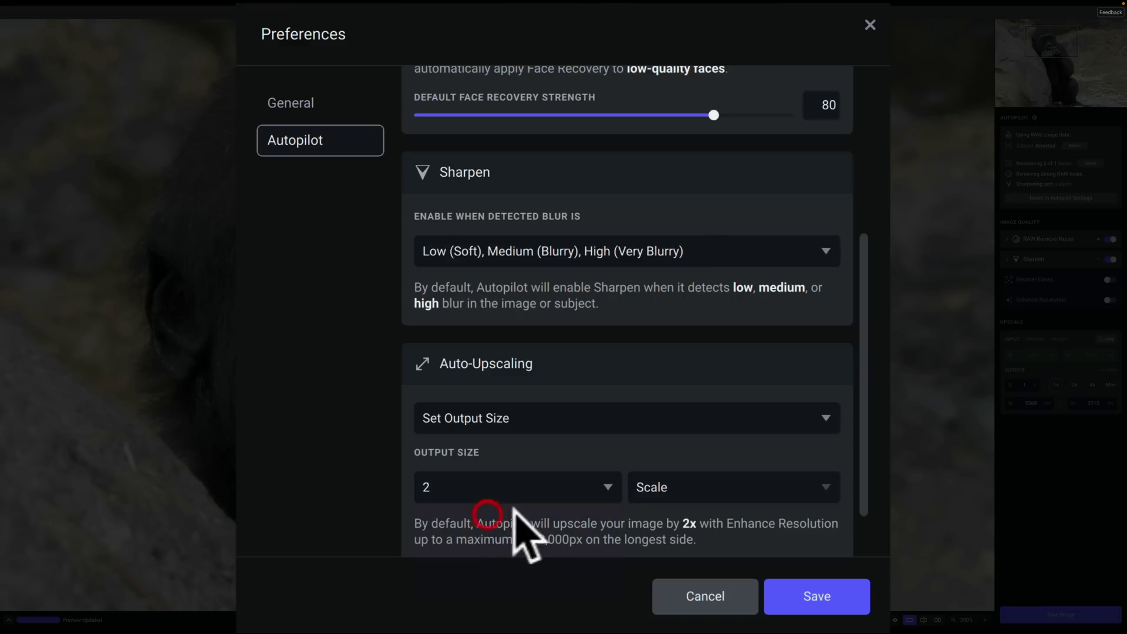
Step: Try sizing the output by Width, then Height, then return to Scale
{"action": "left_click", "coordinate": [674, 486]}
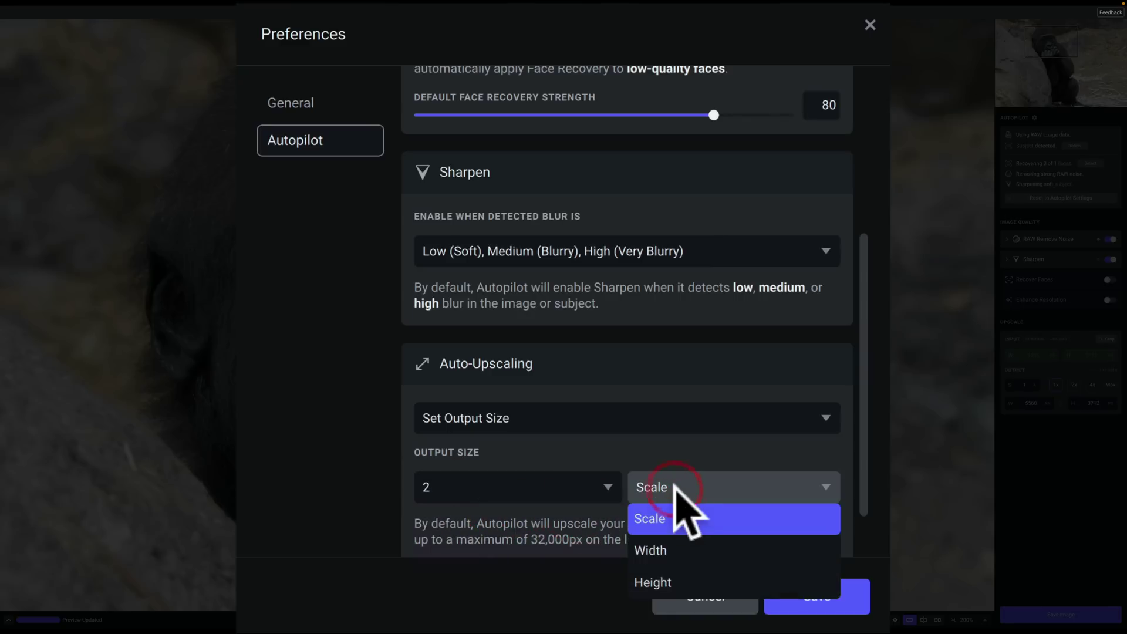
{"action": "left_click", "coordinate": [671, 550]}
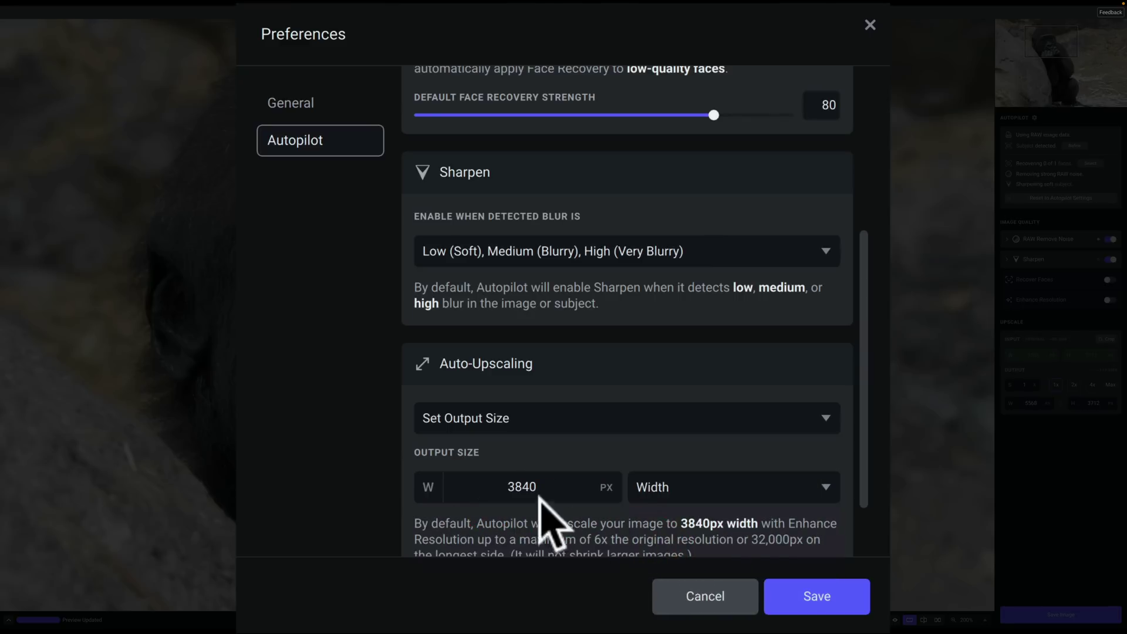
{"action": "left_click", "coordinate": [717, 496]}
{"action": "left_click", "coordinate": [672, 581]}
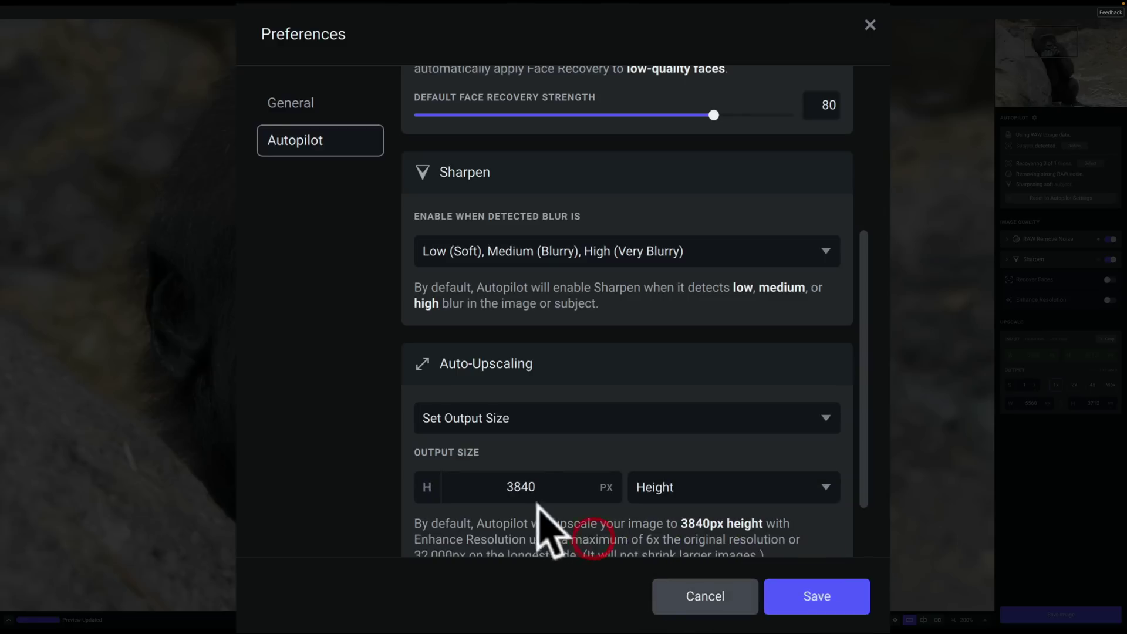
{"action": "left_click", "coordinate": [707, 488]}
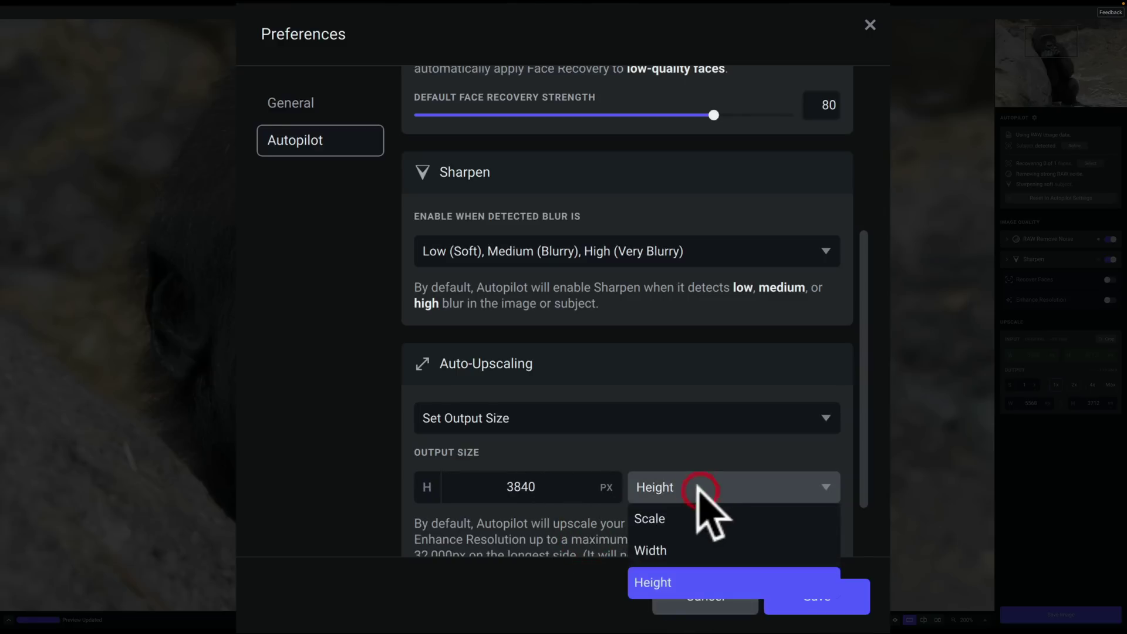
{"action": "left_click", "coordinate": [681, 515]}
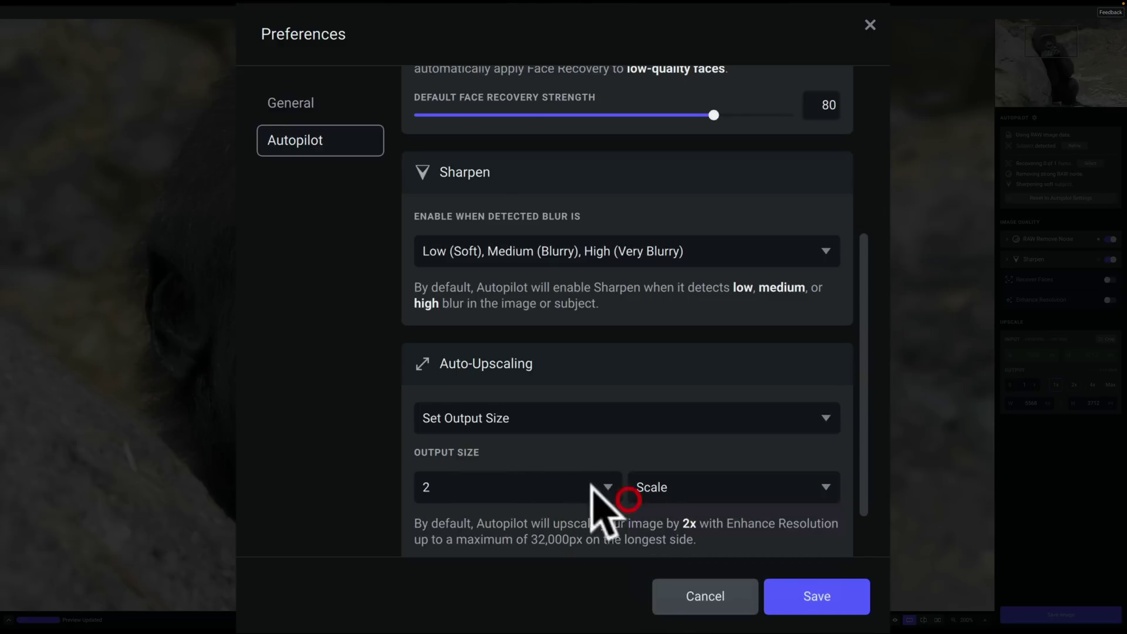
Step: Revert Auto-Upscaling to Enhance Small Images and save the Autopilot preferences
{"action": "left_click", "coordinate": [529, 421]}
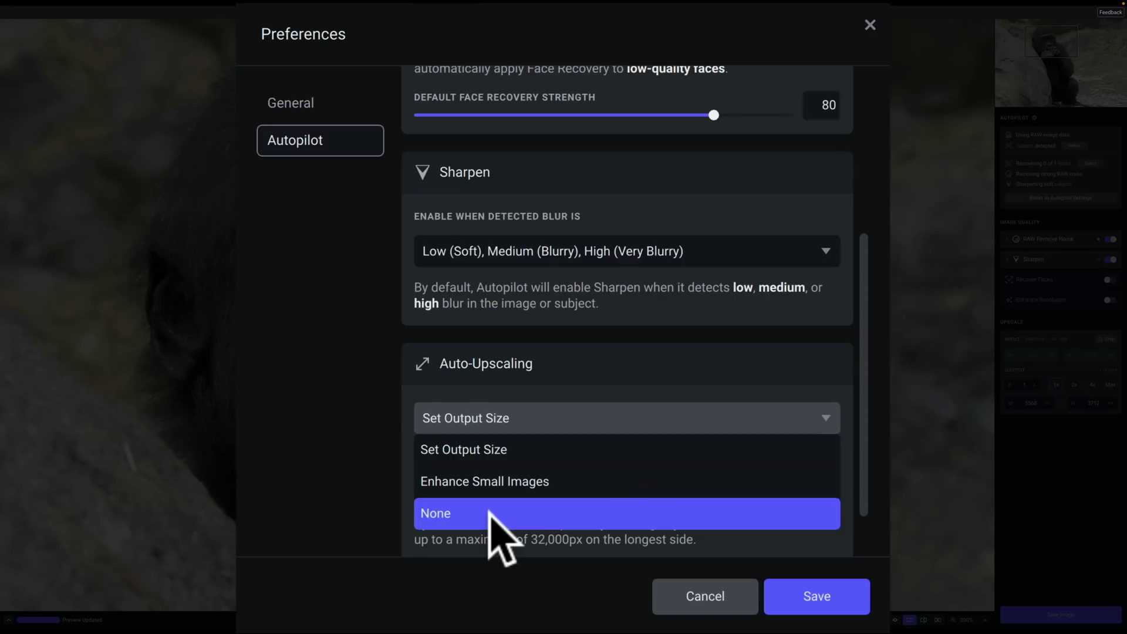
{"action": "left_click", "coordinate": [526, 486]}
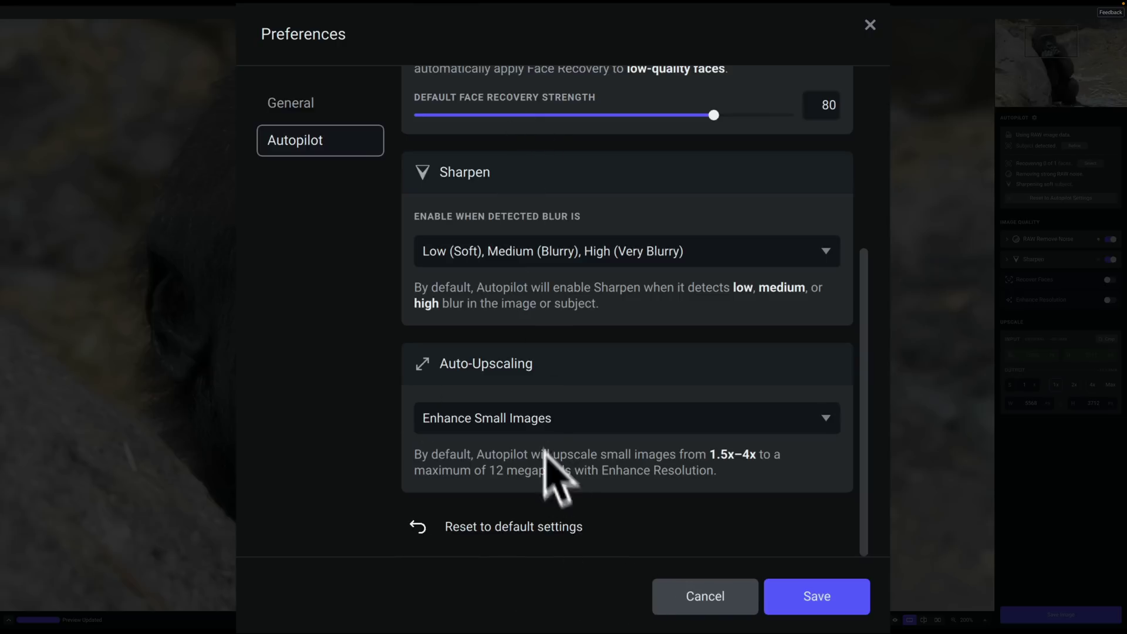
{"action": "scroll", "coordinate": [476, 223], "scroll_direction": "up", "scroll_amount": 5}
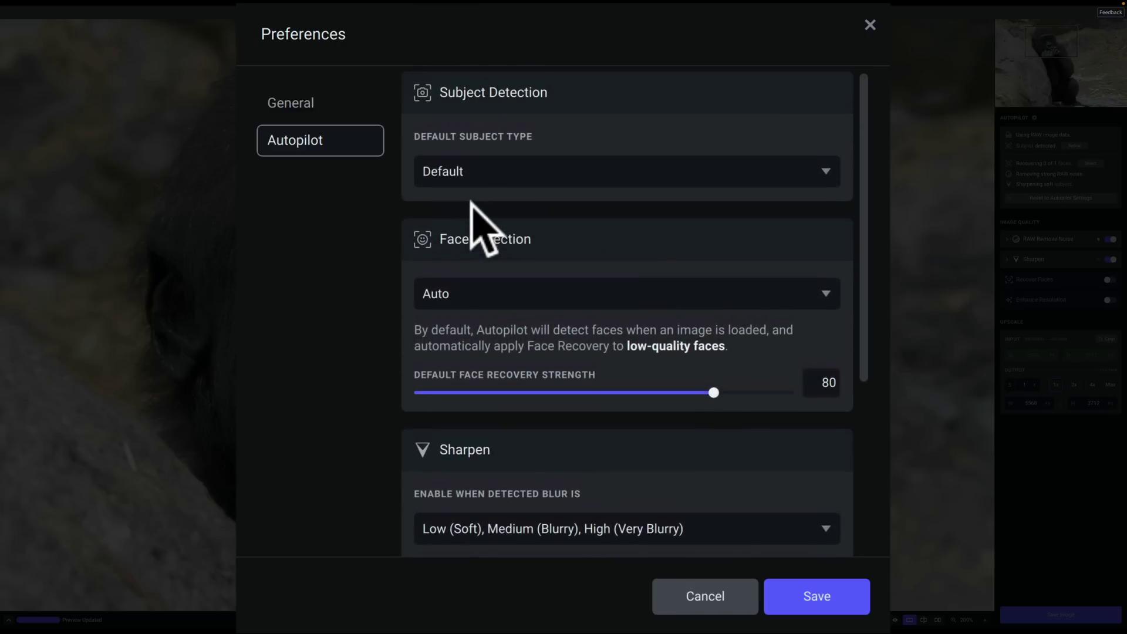
{"action": "left_click", "coordinate": [845, 597]}
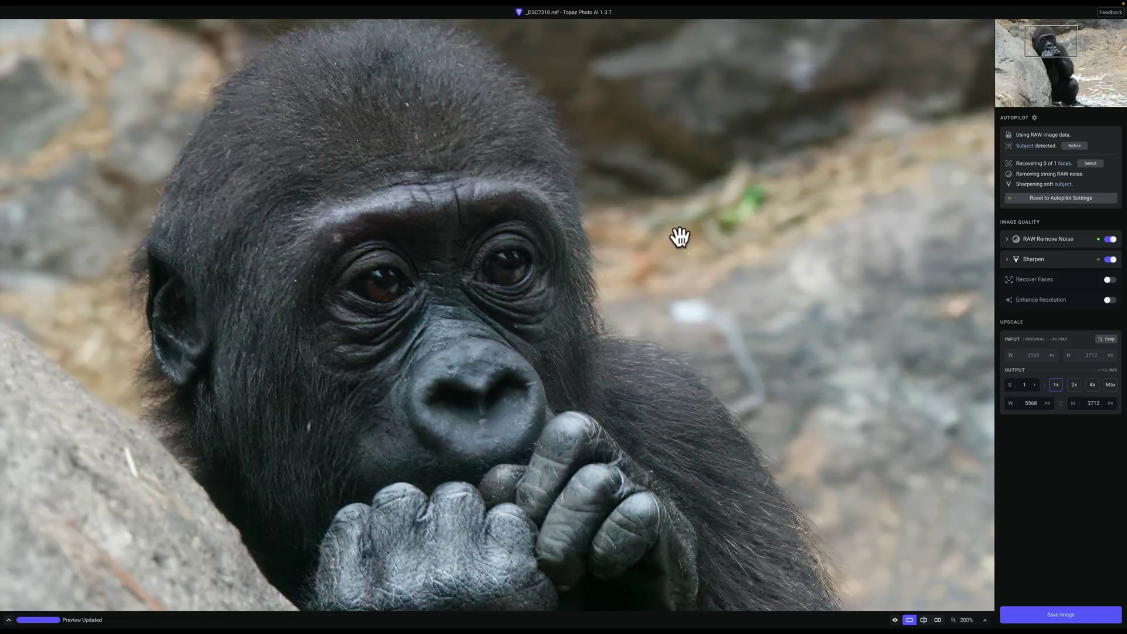
Step: Compare against the original, review RAW Remove Noise and Sharpen, then open Save Image
{"action": "left_click", "coordinate": [679, 236]}
{"action": "left_click", "coordinate": [1036, 240]}
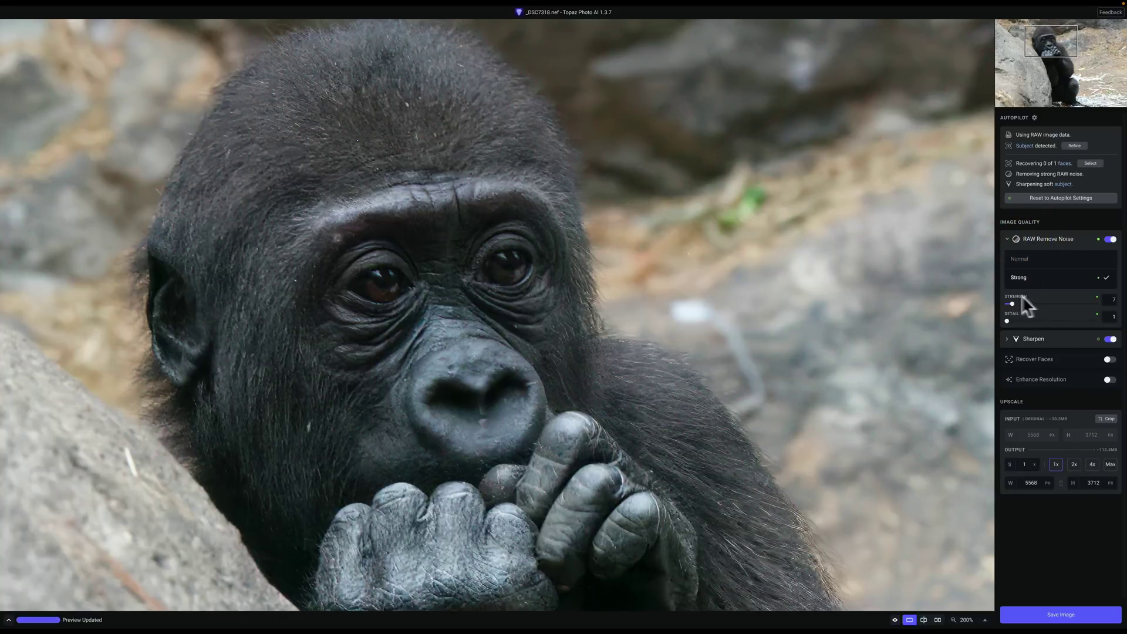
{"action": "left_click", "coordinate": [1032, 243]}
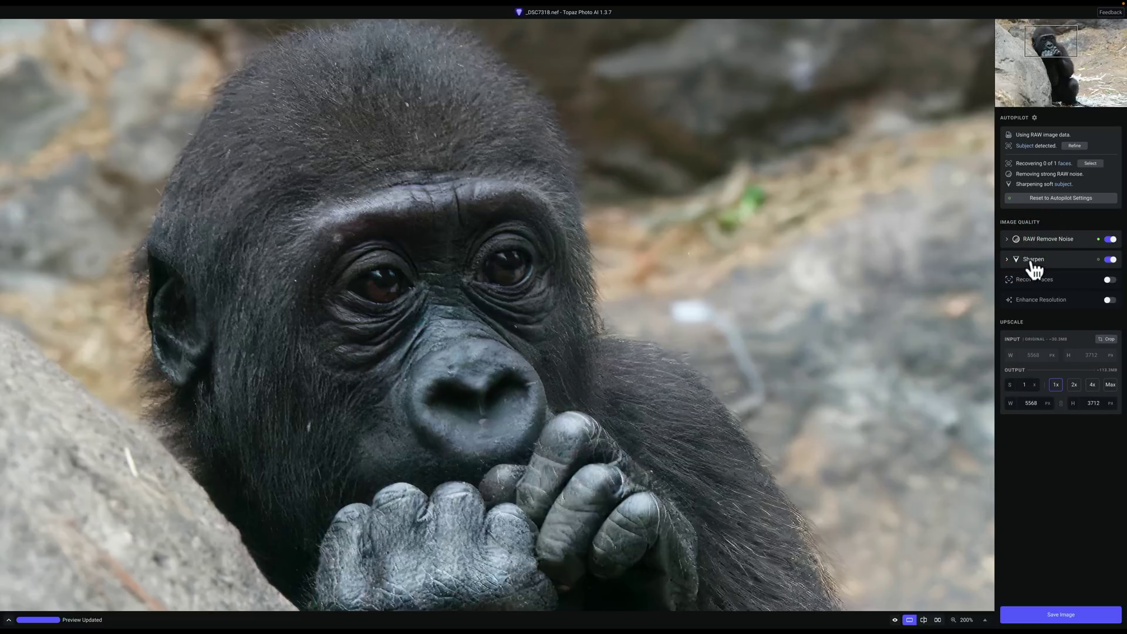
{"action": "left_click", "coordinate": [1032, 262]}
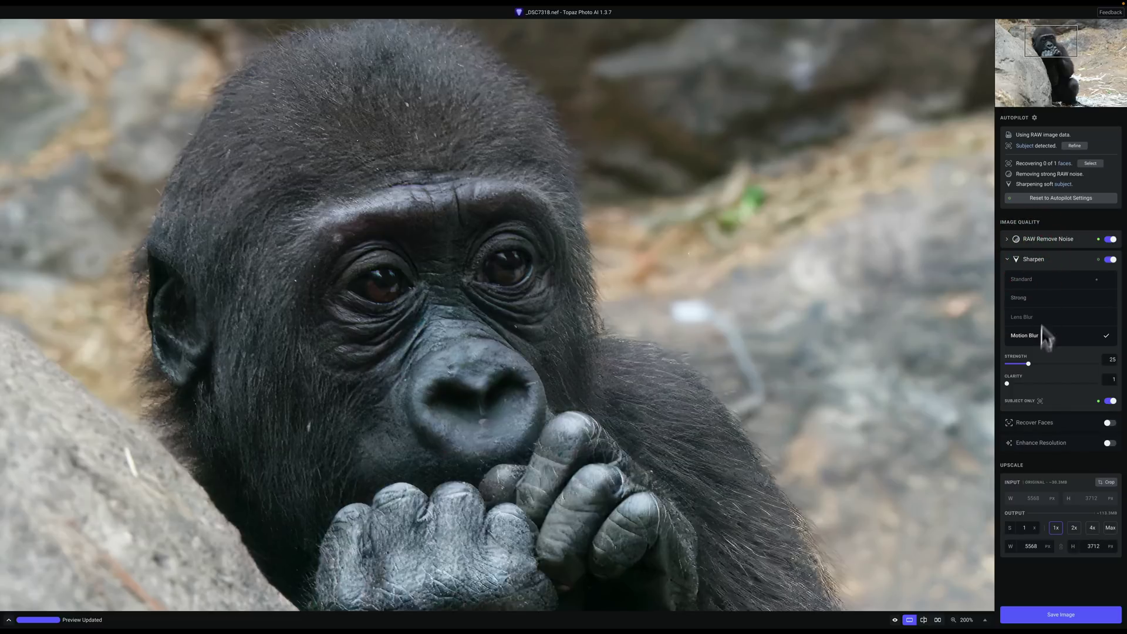
{"action": "left_click", "coordinate": [1035, 262]}
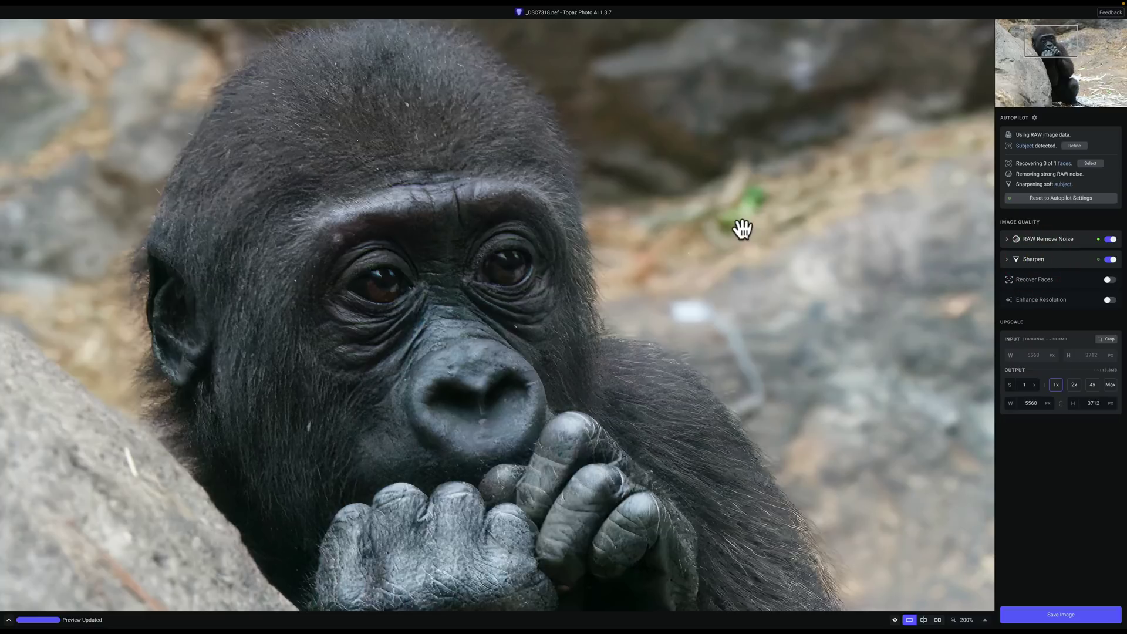
{"action": "left_click", "coordinate": [1061, 615]}
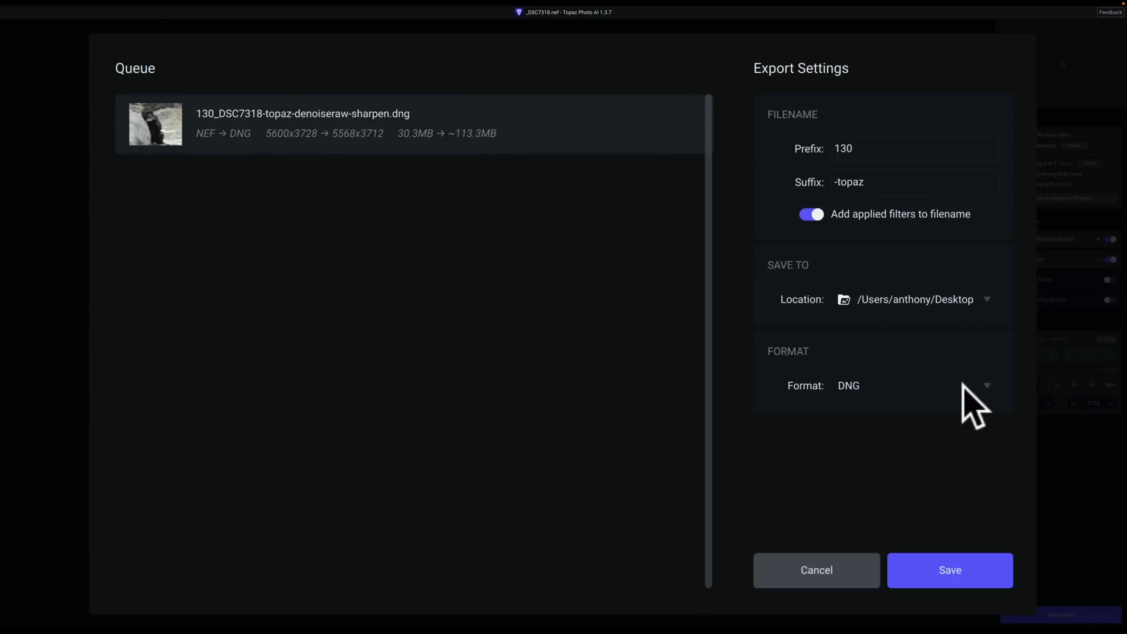
Step: Try Preserve Input Format, then export 130_DSC7318-topaz-denoiseraw-sharpen.dng as DNG to the Desktop
{"action": "left_click", "coordinate": [966, 386]}
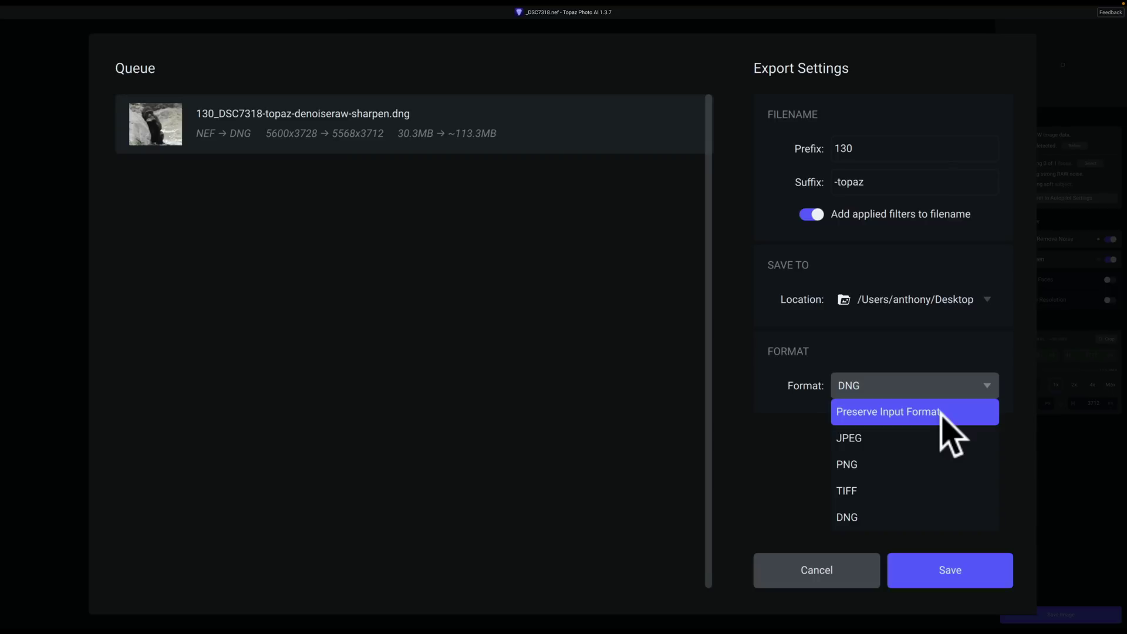
{"action": "left_click", "coordinate": [941, 412]}
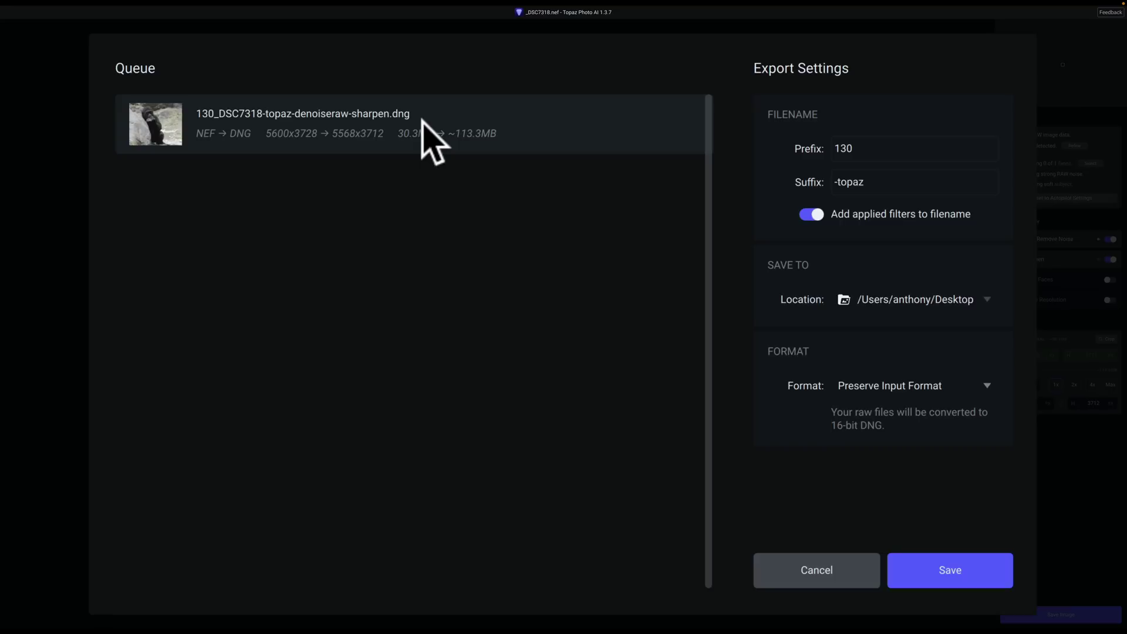
{"action": "left_click", "coordinate": [937, 392]}
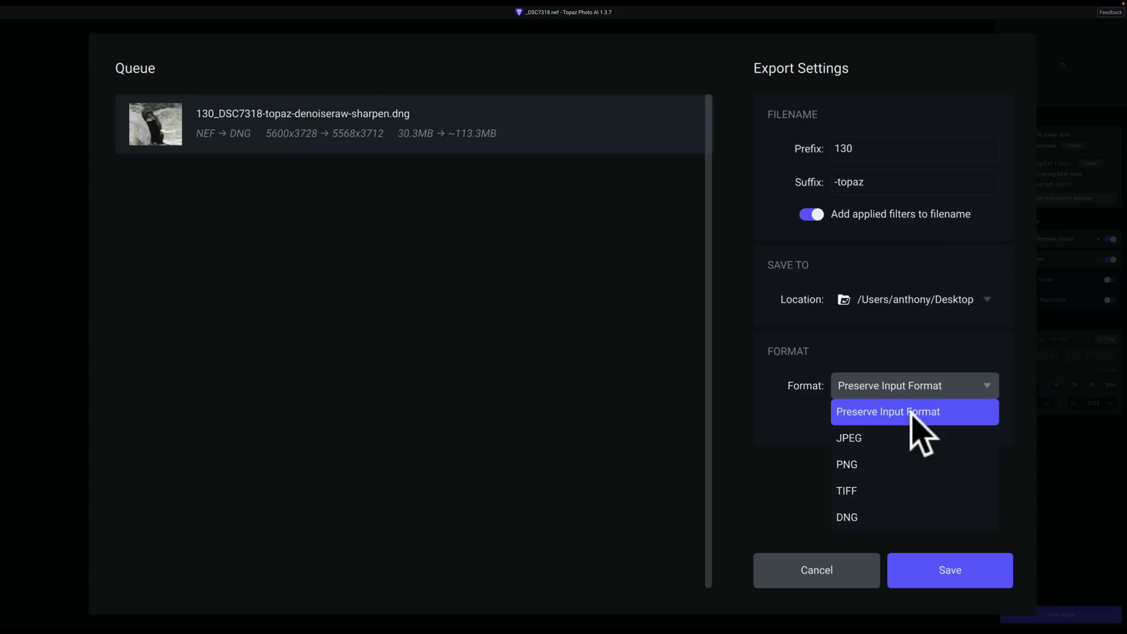
{"action": "left_click", "coordinate": [880, 511]}
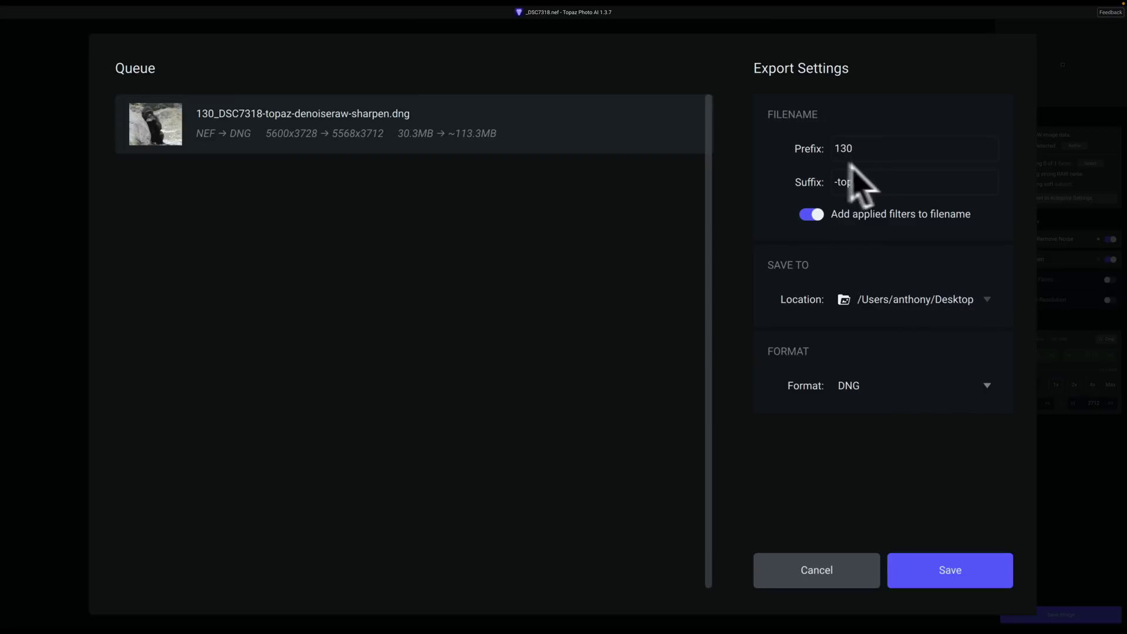
{"action": "left_click", "coordinate": [954, 573]}
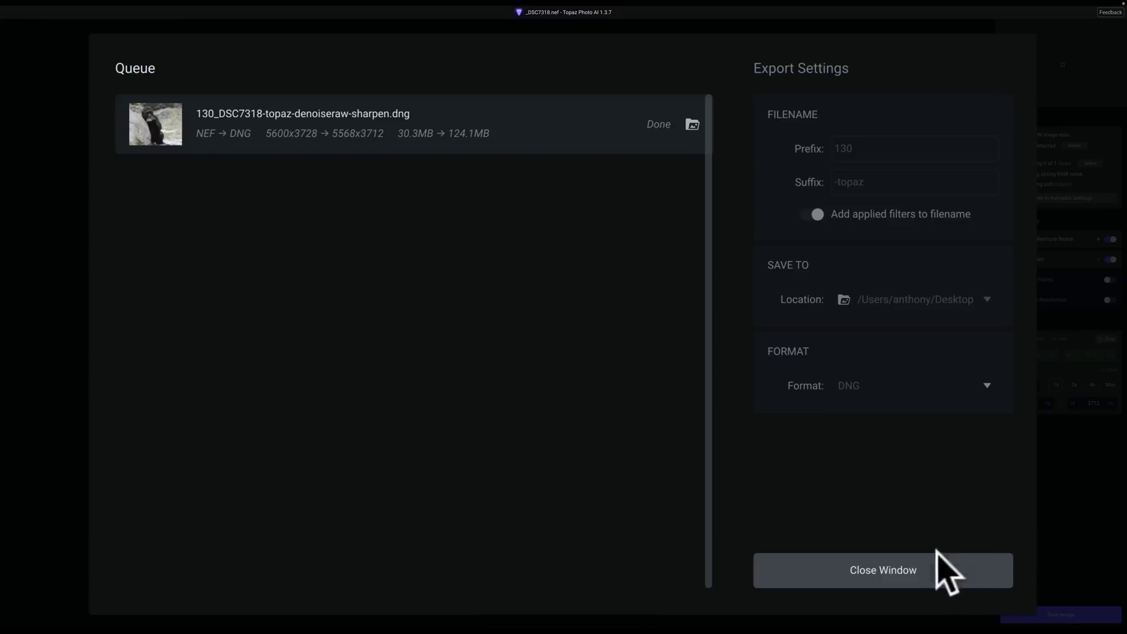
Step: Close the export window once the DNG export shows Done
{"action": "left_click", "coordinate": [923, 581]}
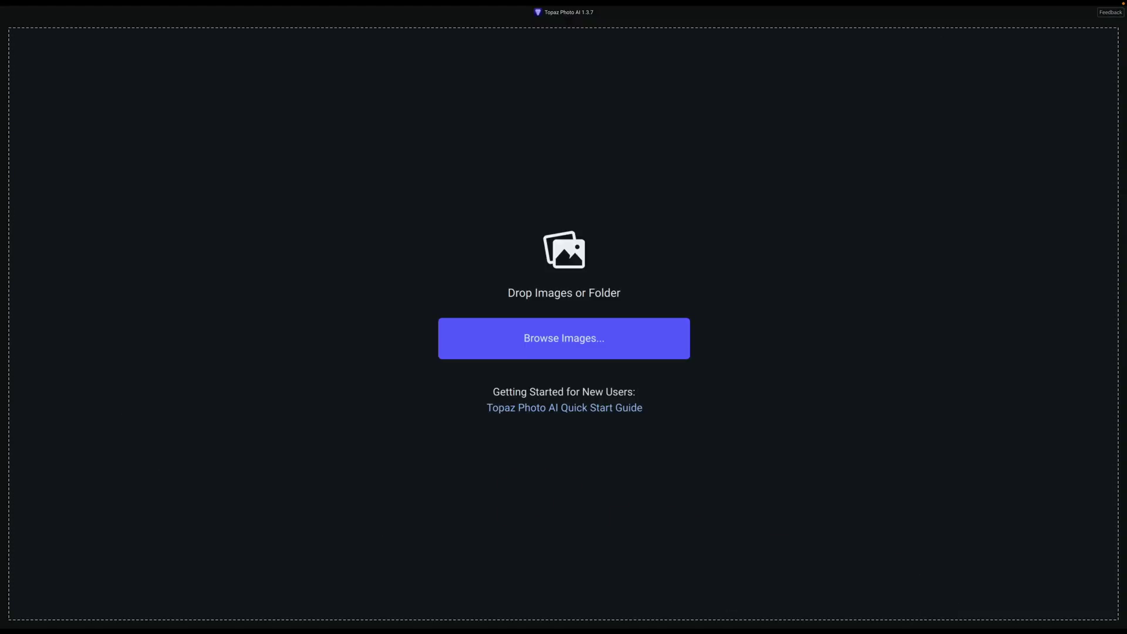